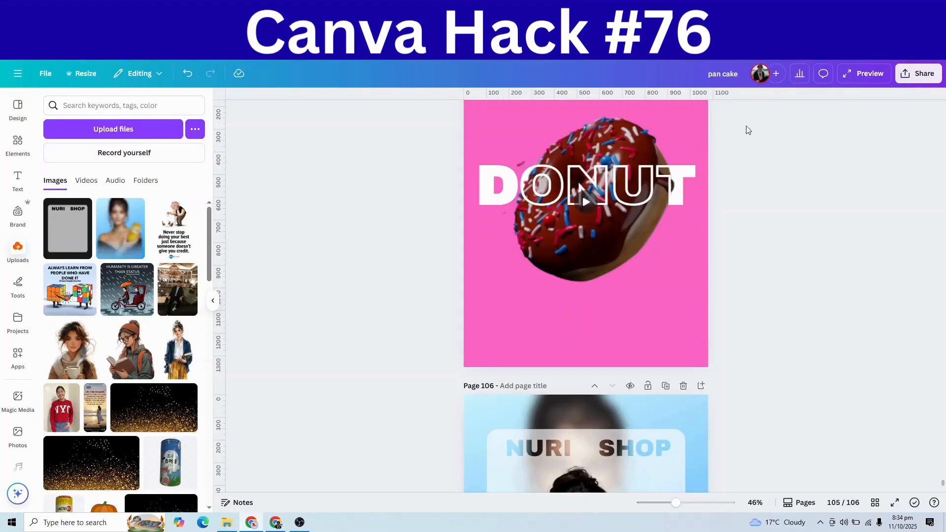
Play the finished donut design on page 105 full screen, and return to the editor.
scroll(598, 276, up, 2)
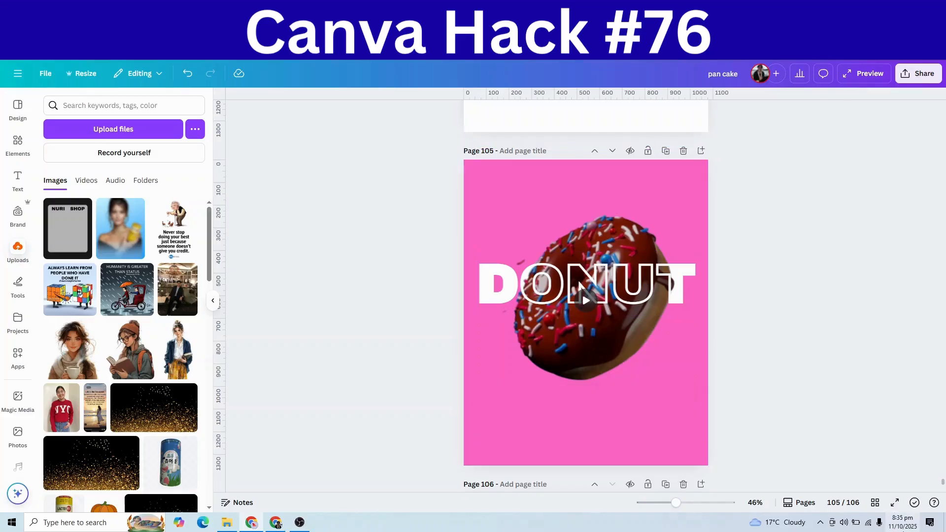
click(895, 502)
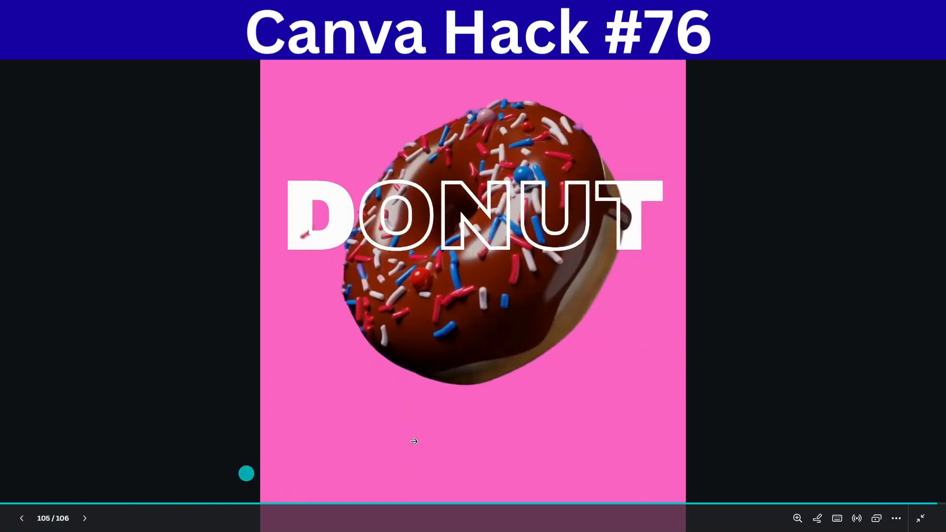
mouse_move(373, 483)
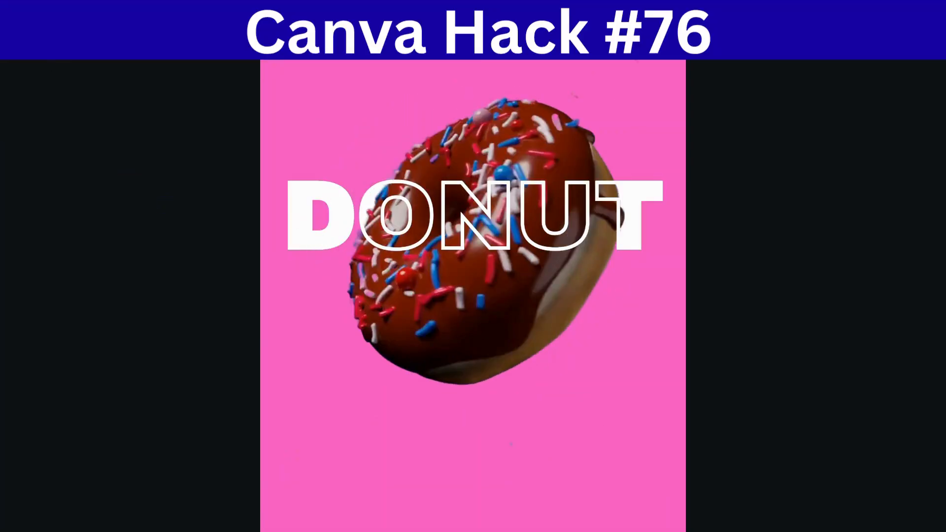
key(Escape)
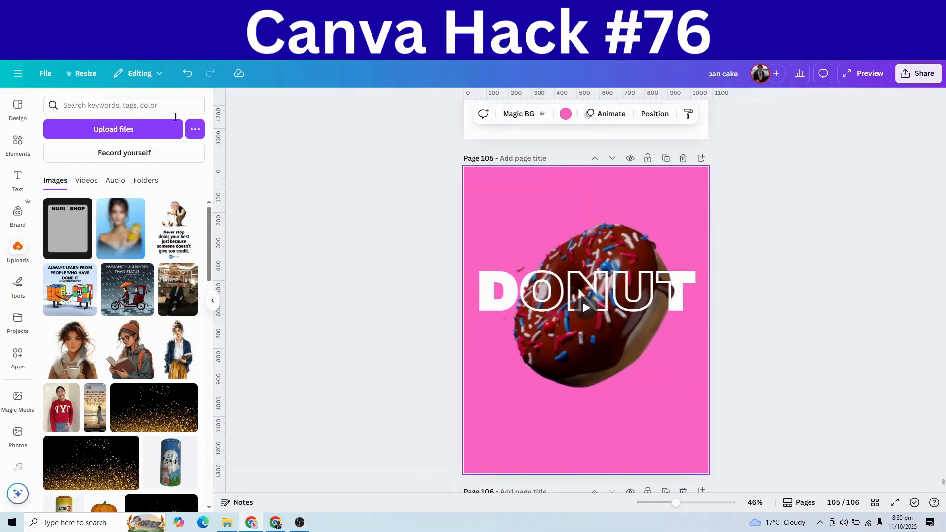
Add a new page after page 106 and set its background colour to the pink document colour.
scroll(586, 382, down, 5)
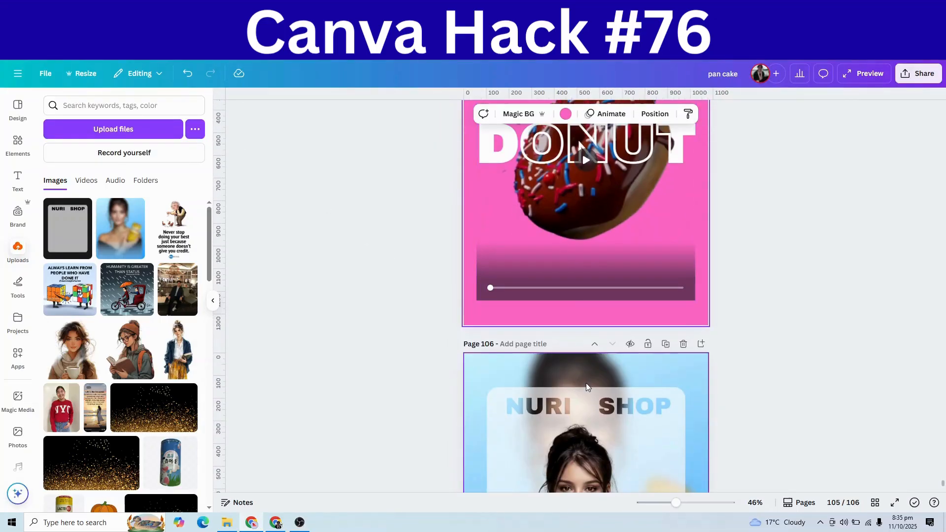
scroll(586, 385, down, 3)
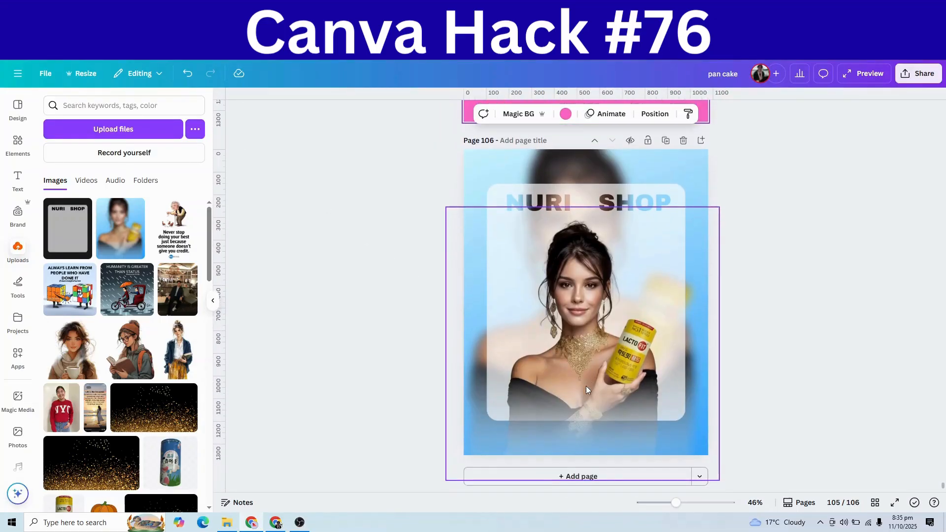
click(477, 466)
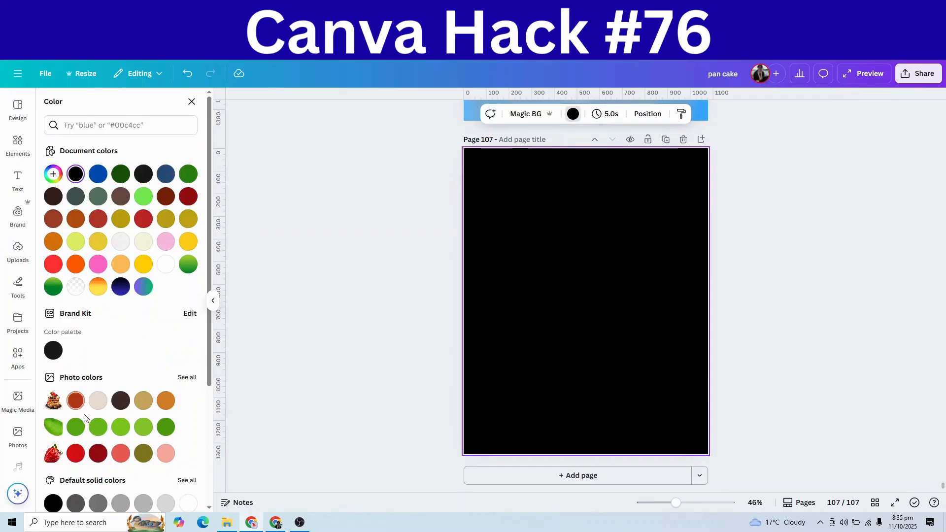
click(99, 266)
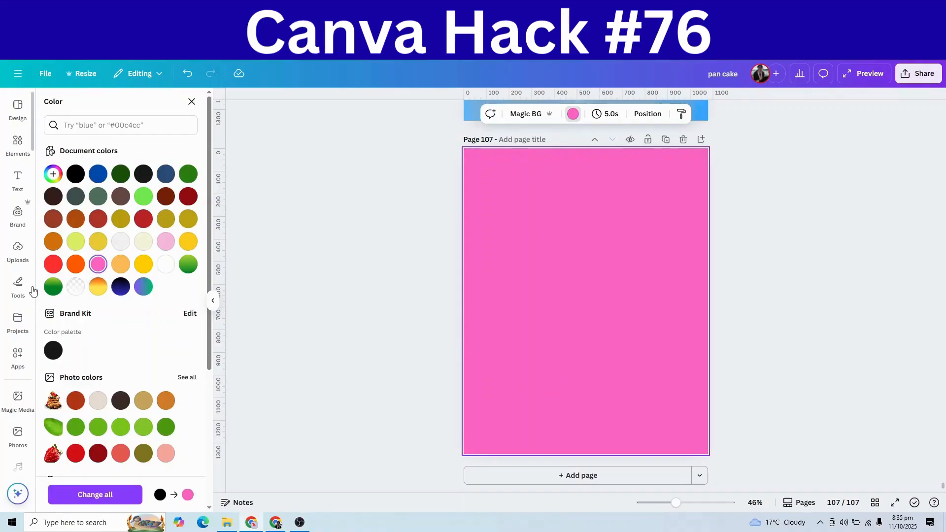
Add a heading reading "DONUT" to the pink page and enlarge it to about font size 136.
click(18, 180)
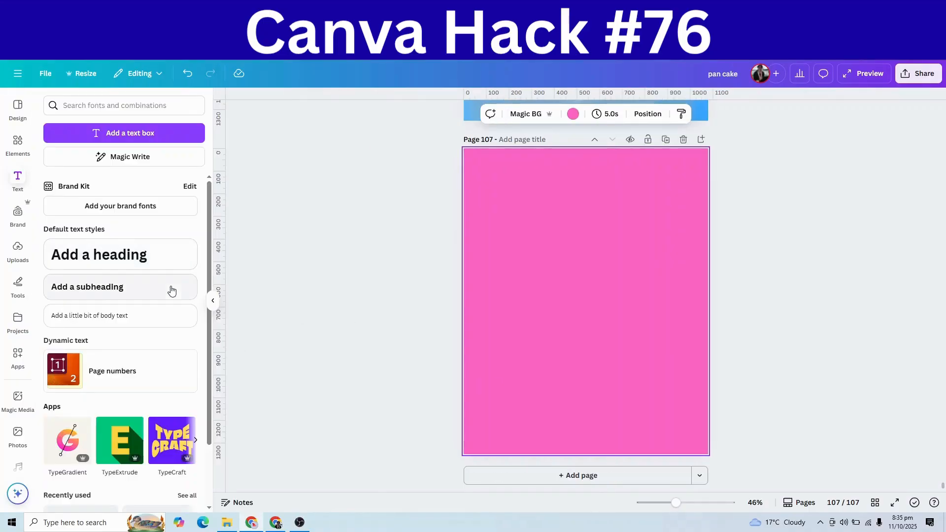
click(126, 266)
text(DONUT)
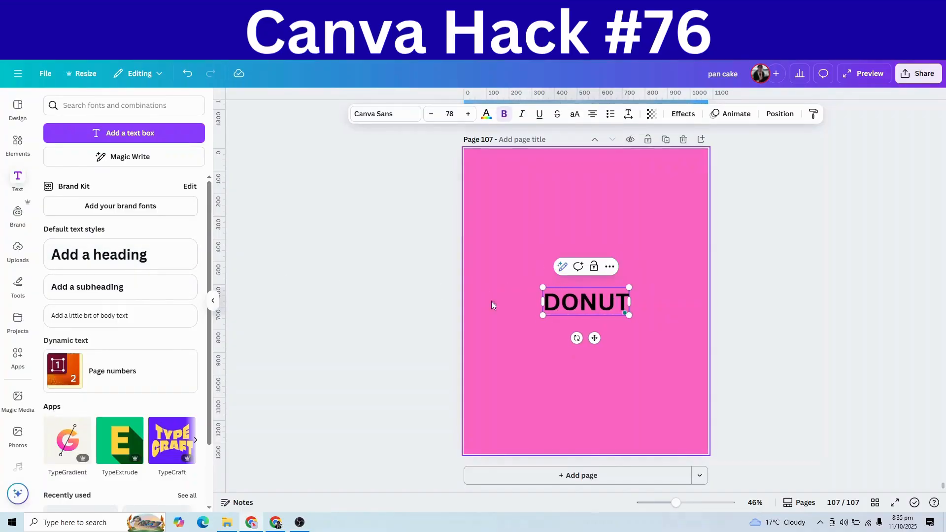
drag(542, 315, 479, 336)
Make the DONUT heading white in Archivo Black and enlarge it to about size 181, nearly the page's width.
double_click(499, 317)
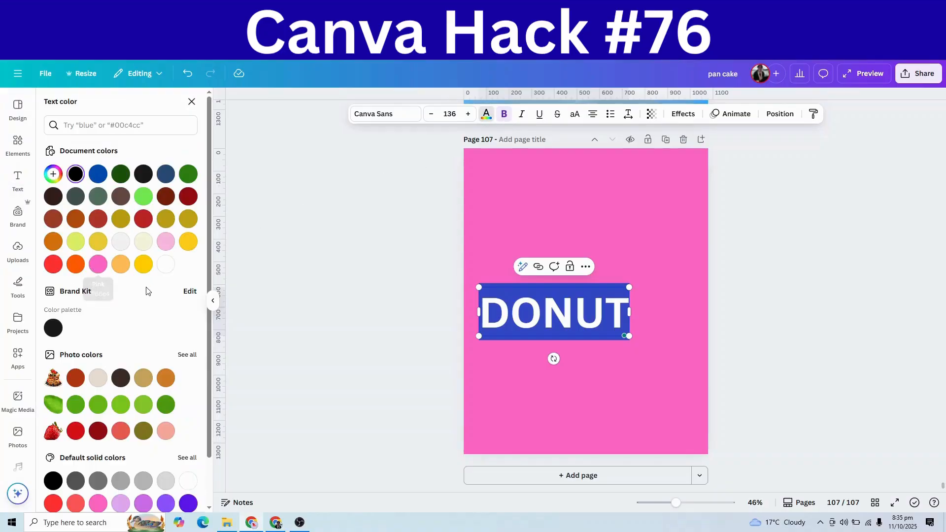
click(166, 268)
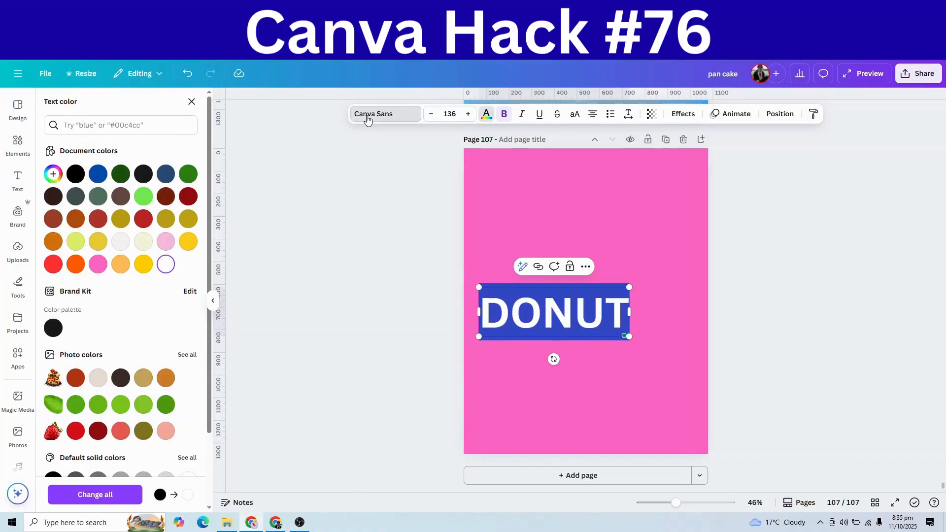
click(368, 119)
click(87, 256)
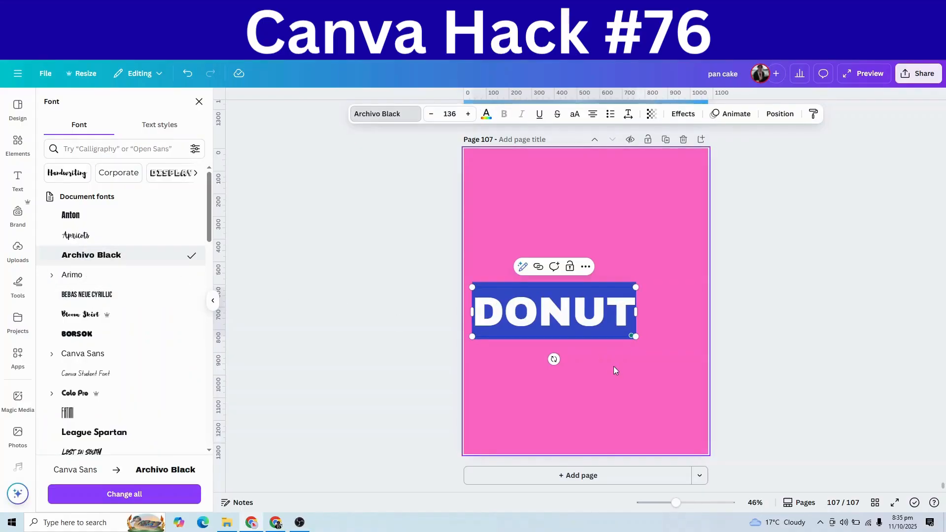
drag(637, 288, 691, 264)
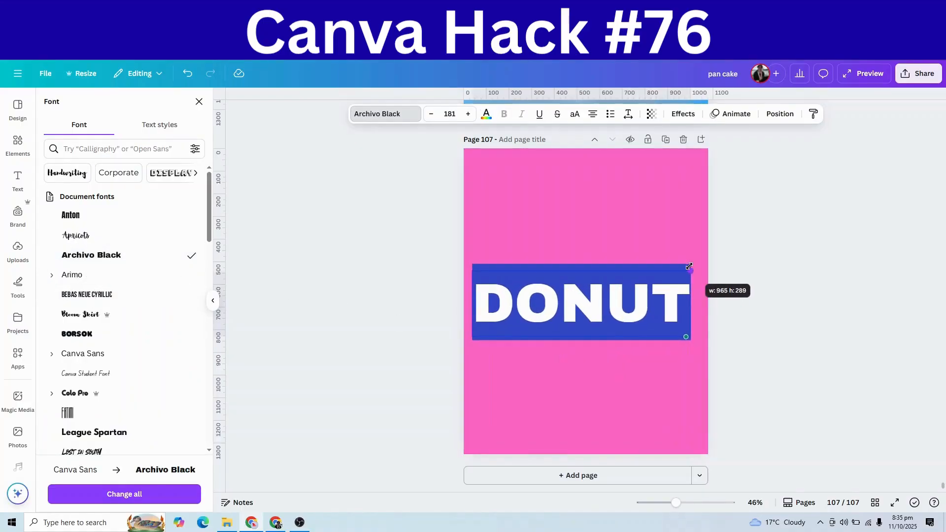
click(637, 362)
Duplicate the DONUT heading and place the copy just below the original, centred on the page.
click(605, 312)
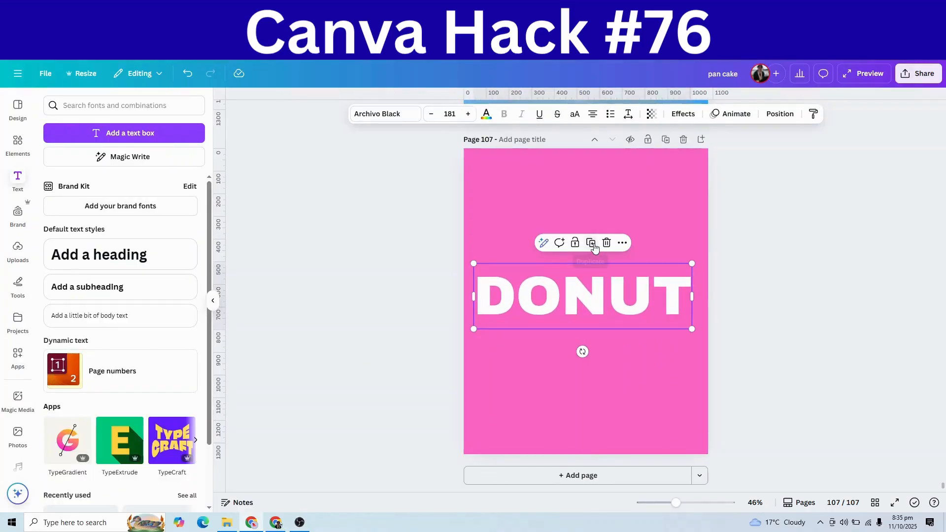
click(594, 246)
double_click(590, 354)
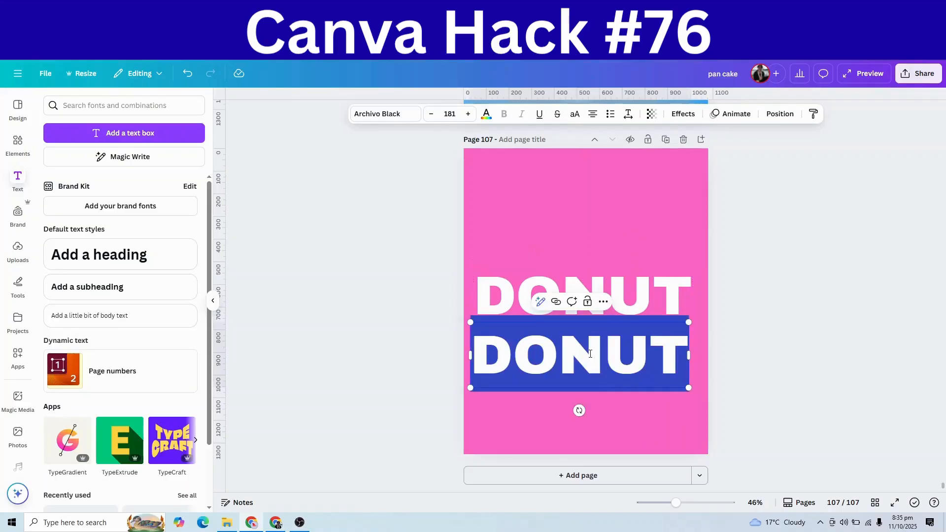
drag(590, 354, 616, 358)
click(604, 389)
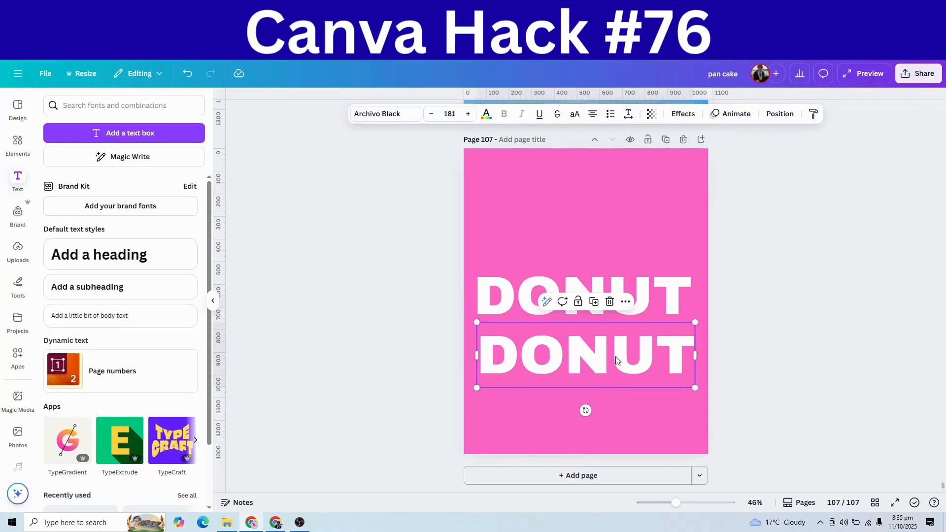
Apply the Hollow effect to the lower DONUT copy and align it exactly over the solid original.
click(683, 114)
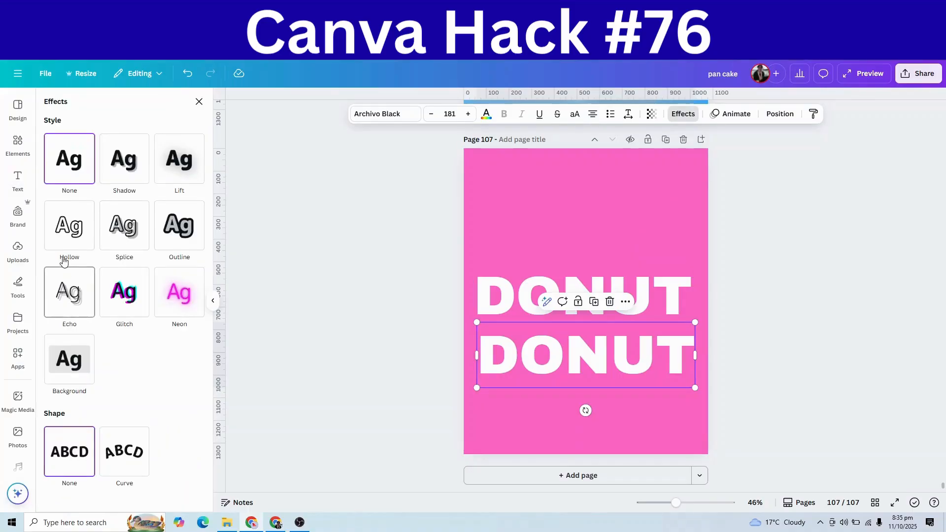
click(63, 239)
drag(531, 381, 525, 304)
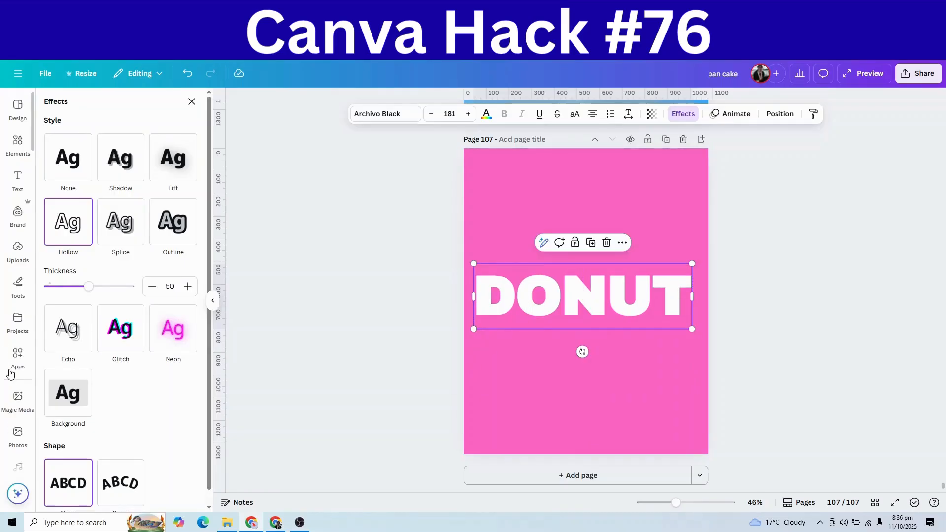
Search the videos for "DONUT" and add the 10-second clip of a chocolate sprinkle donut on purple.
scroll(9, 373, down, 2)
click(18, 394)
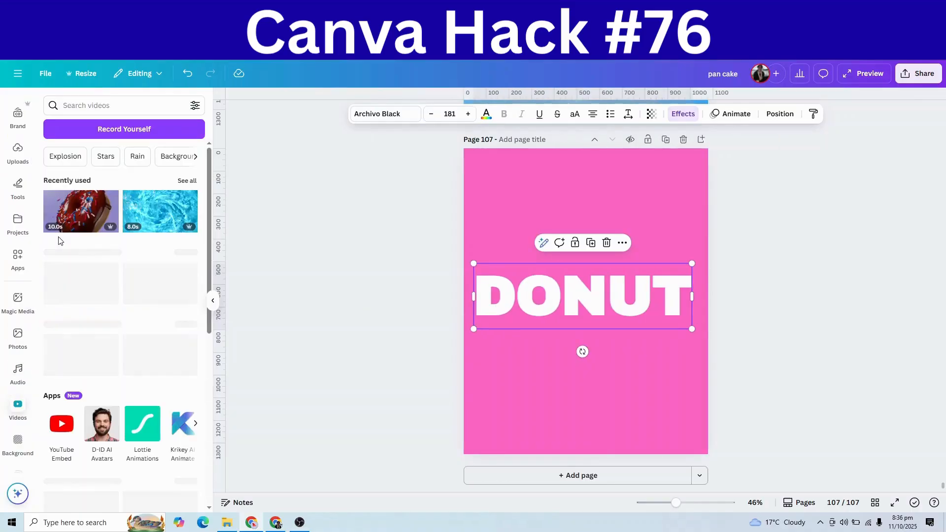
click(101, 105)
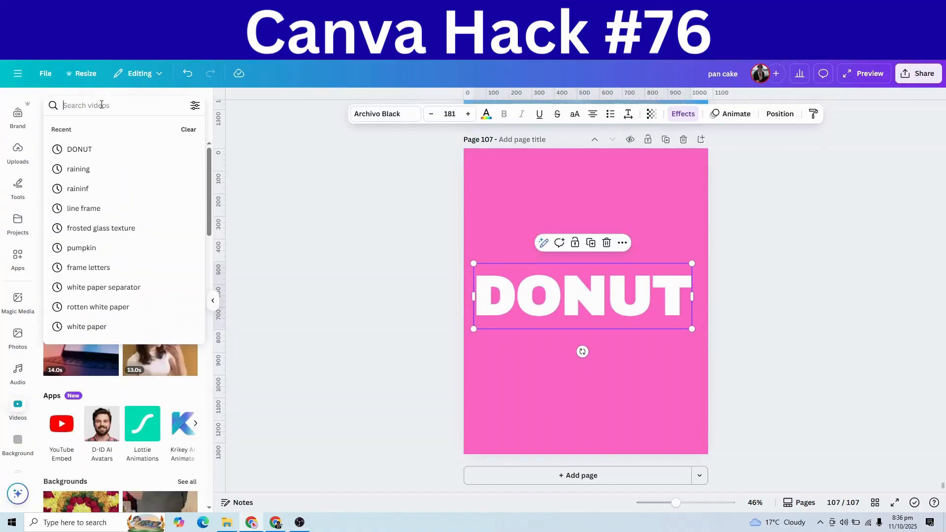
click(86, 148)
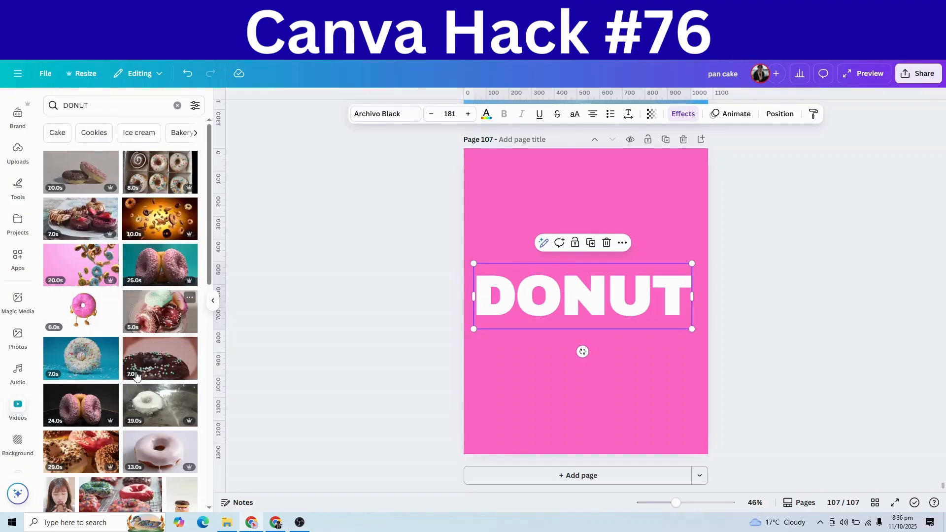
scroll(137, 377, down, 7)
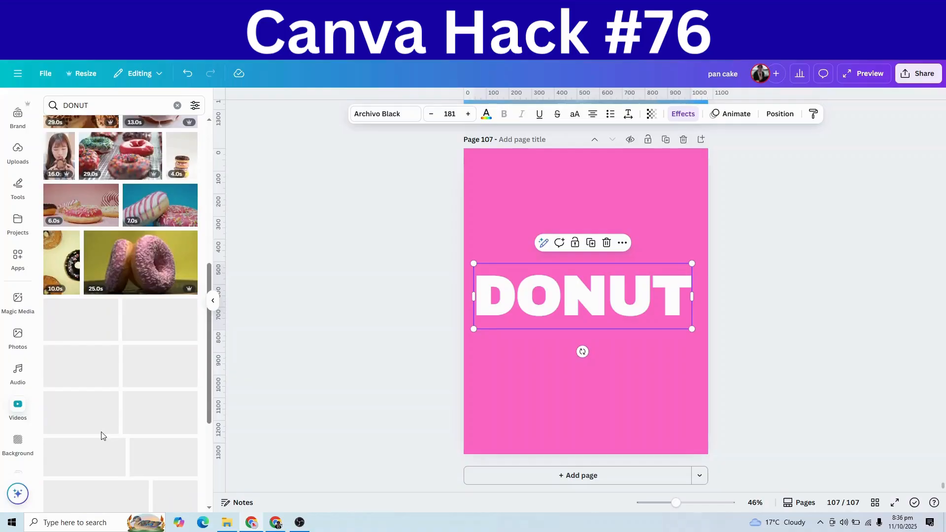
scroll(104, 434, down, 3)
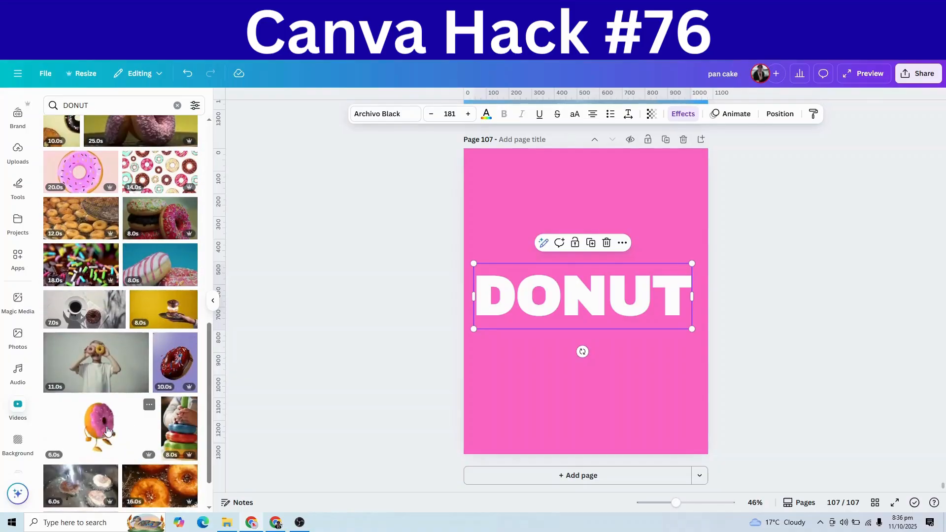
click(176, 370)
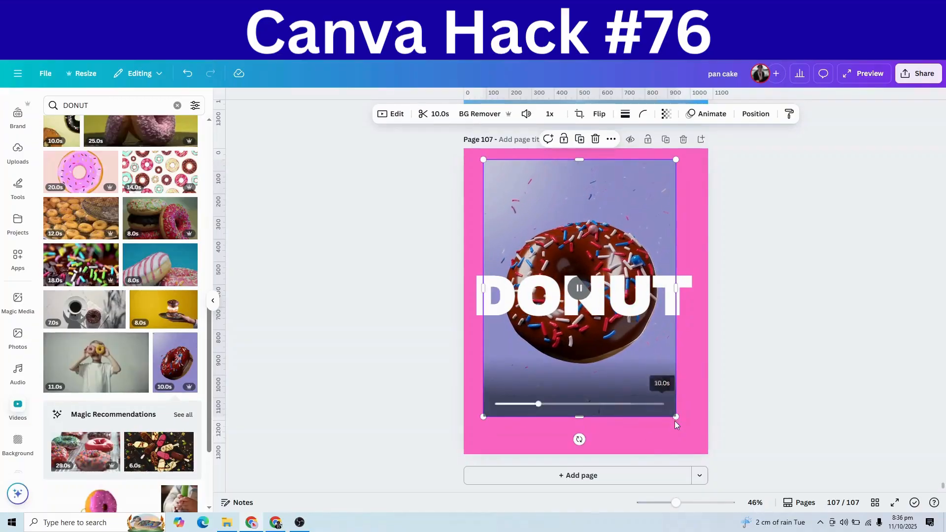
Enlarge the donut video to the page's full height, centred, and remove its background.
drag(678, 421, 698, 460)
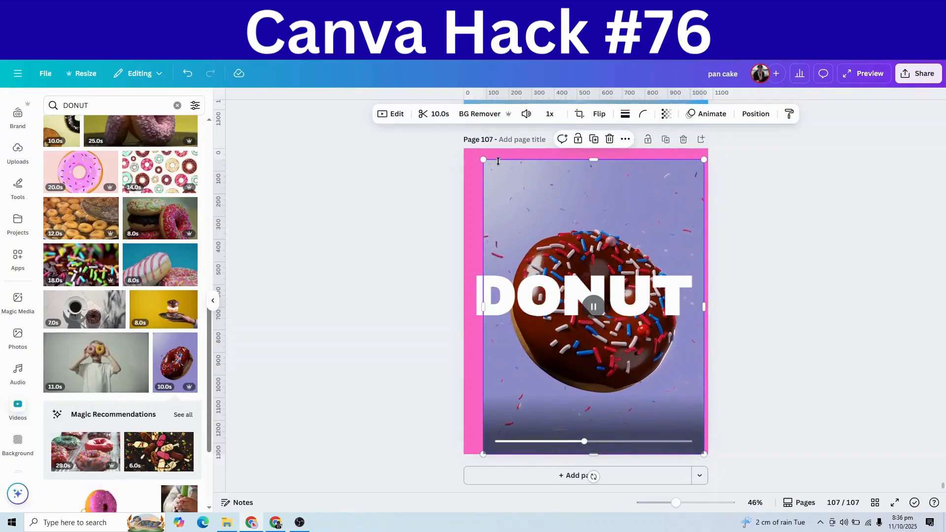
drag(482, 158, 470, 148)
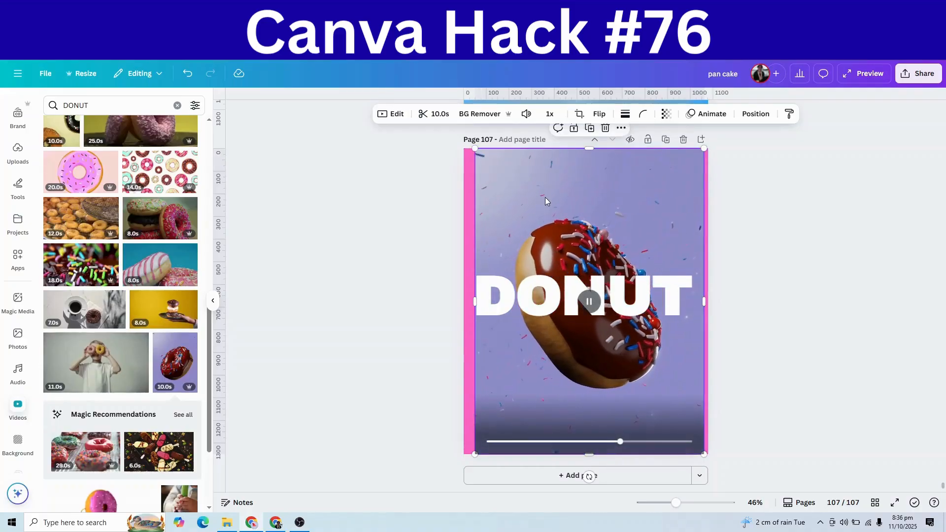
click(542, 198)
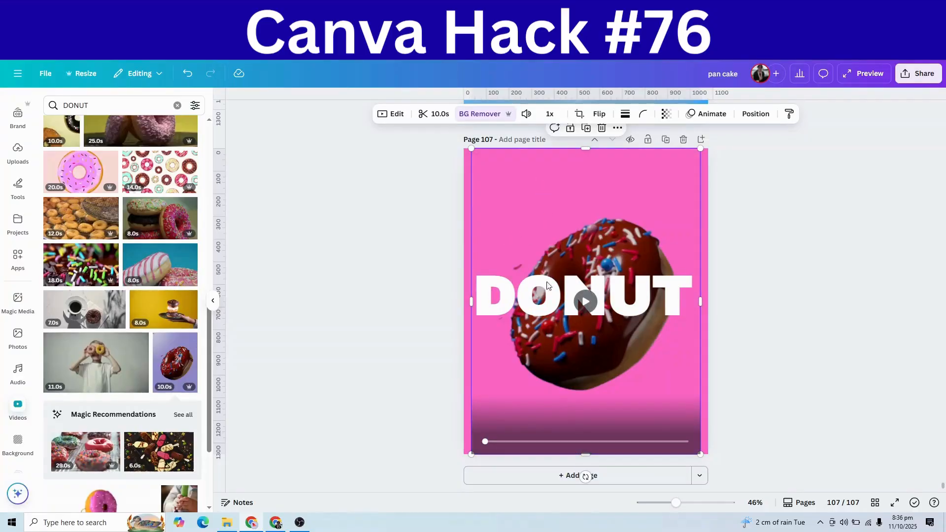
Move the donut video layer between the hollow and solid DONUT texts, and preview the page full screen.
click(756, 114)
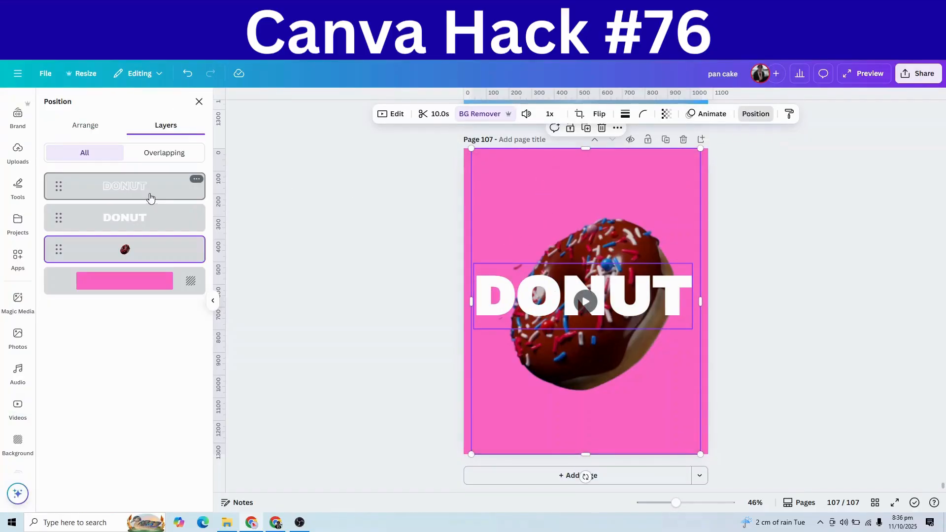
drag(140, 258, 142, 209)
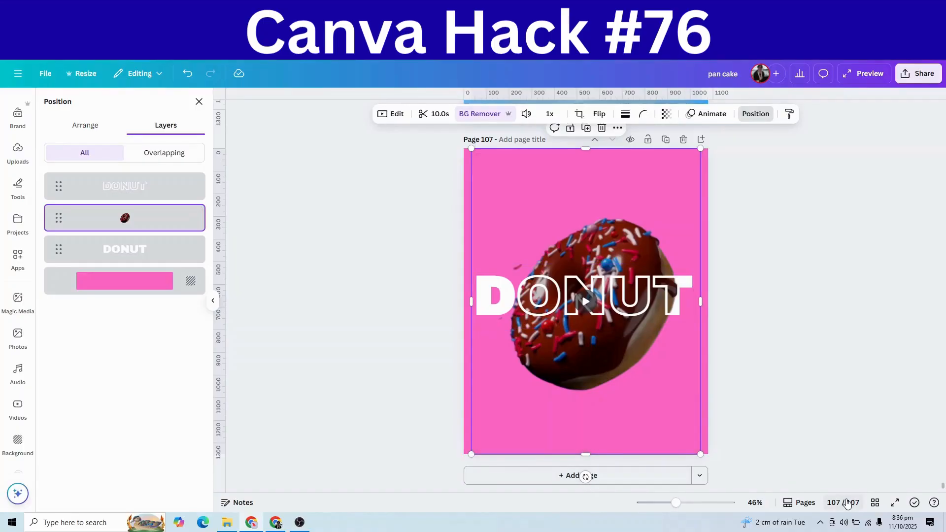
click(894, 503)
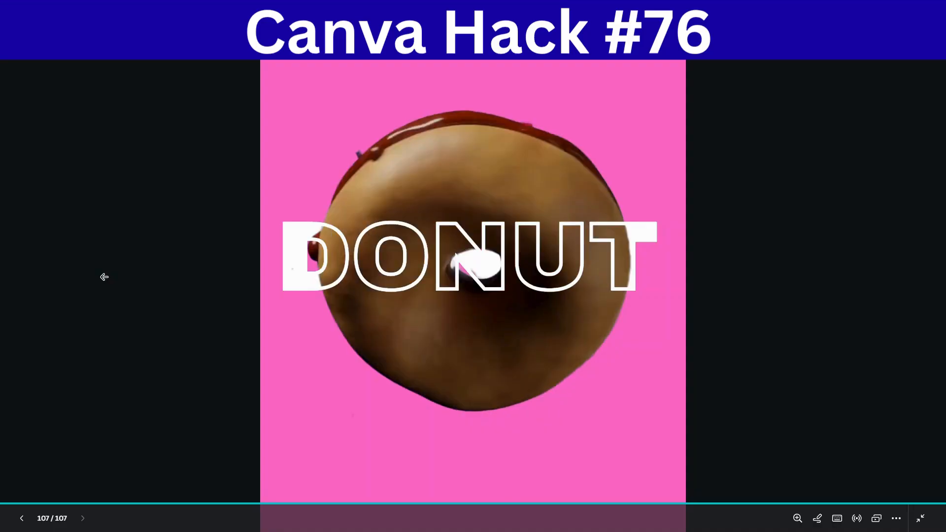
key(Escape)
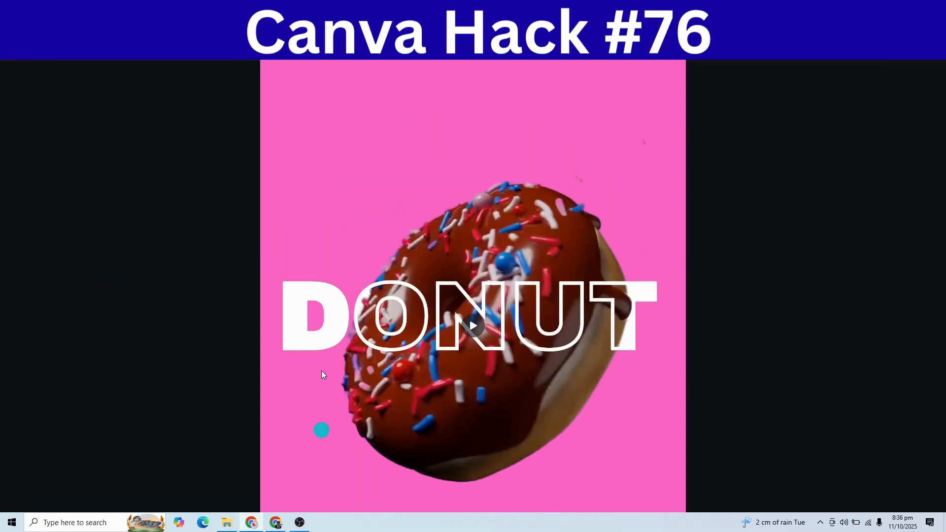
Move the new donut page up one place so it directly follows page 105.
scroll(745, 371, up, 6)
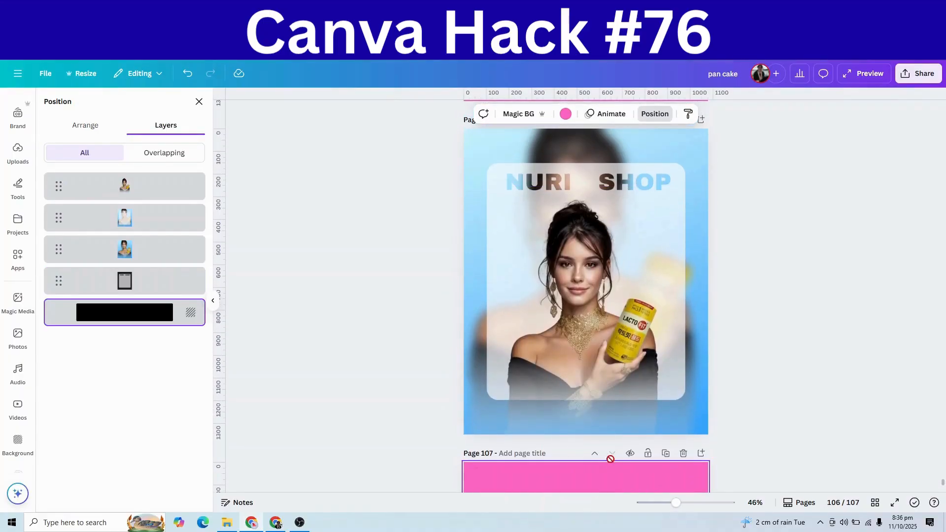
click(597, 455)
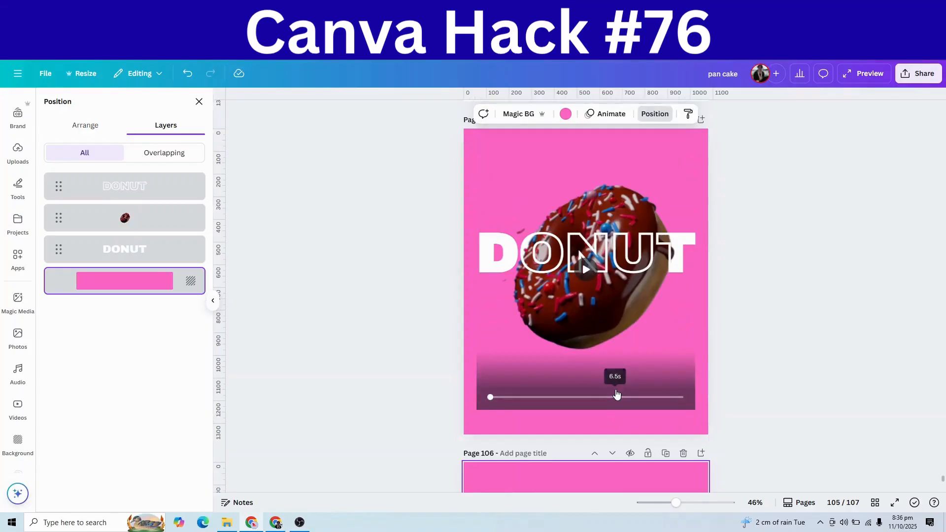
scroll(616, 389, down, 4)
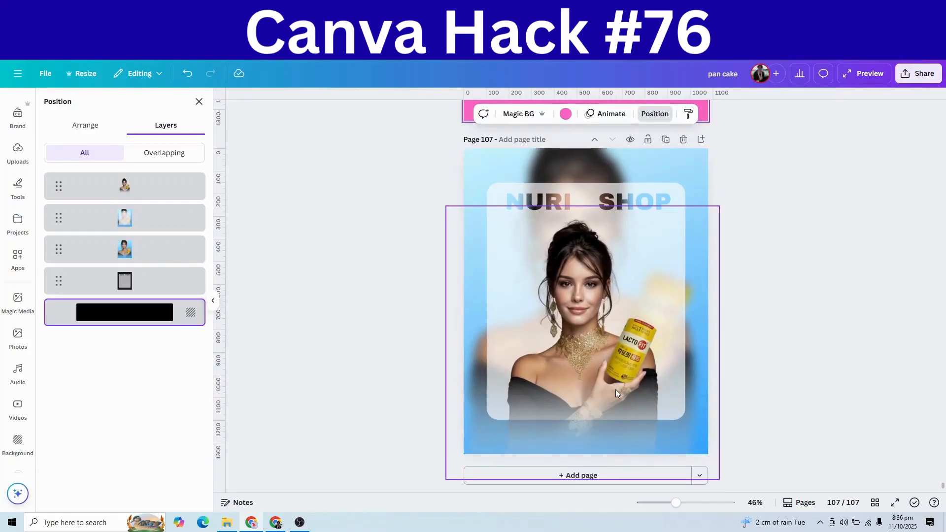
Add a new page after page 107 and give it the purple-to-turquoise default gradient as background.
click(585, 476)
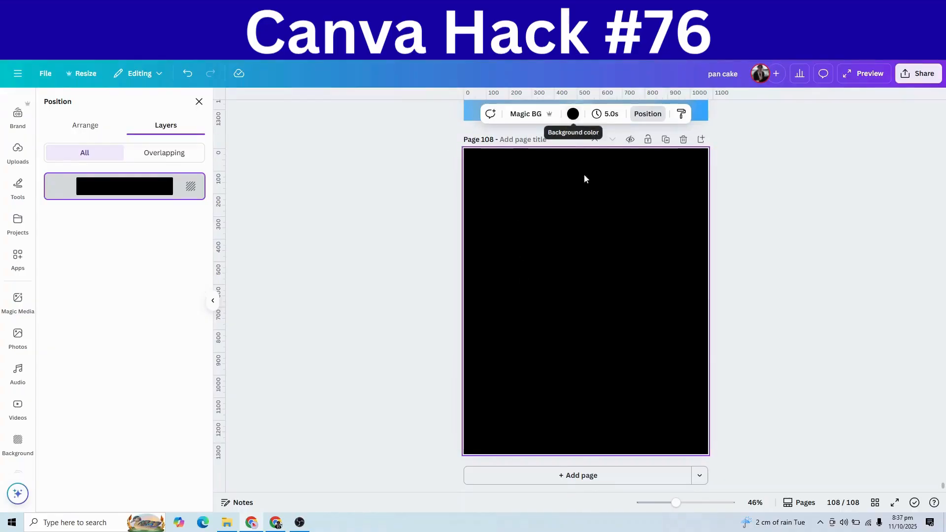
scroll(589, 236, up, 1)
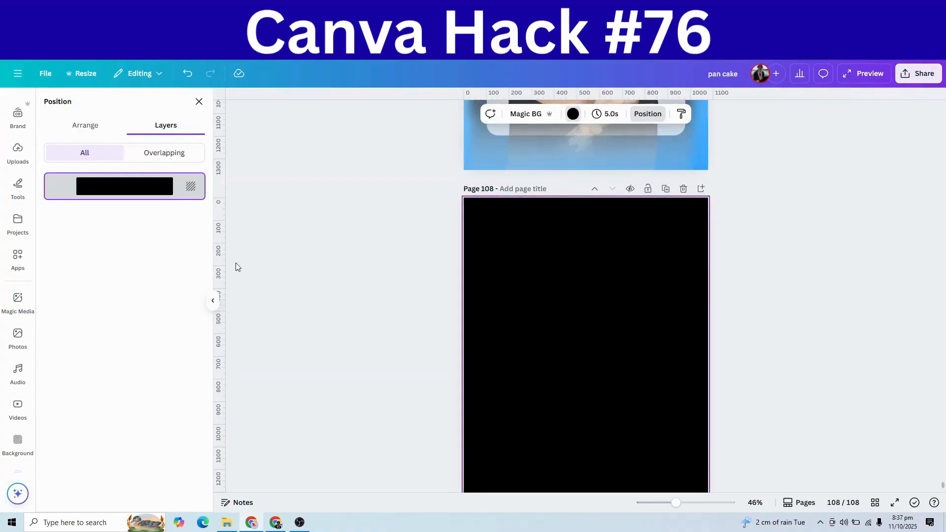
scroll(139, 301, down, 4)
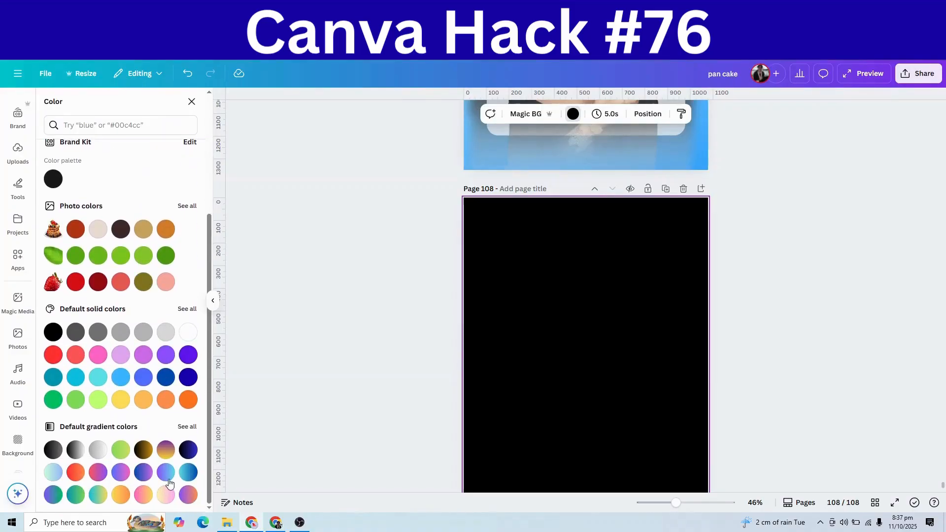
click(167, 473)
scroll(680, 417, up, 4)
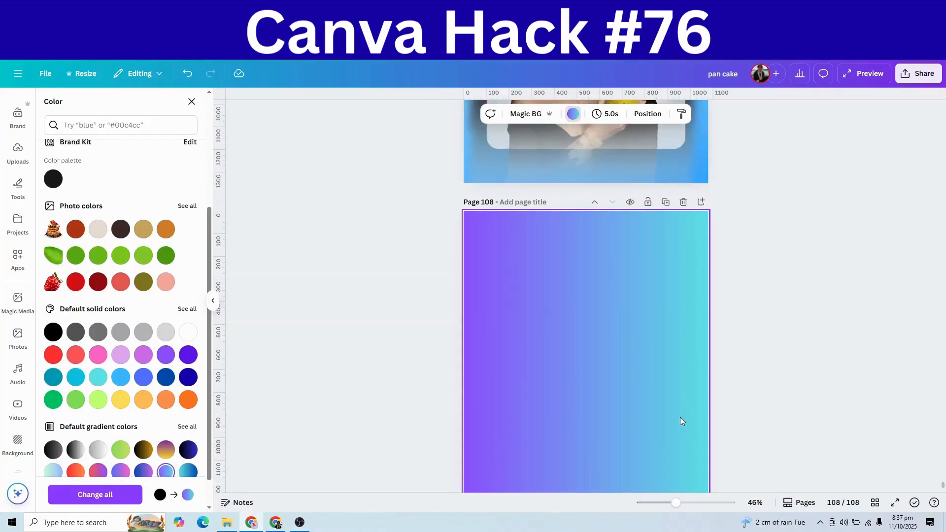
scroll(680, 418, down, 4)
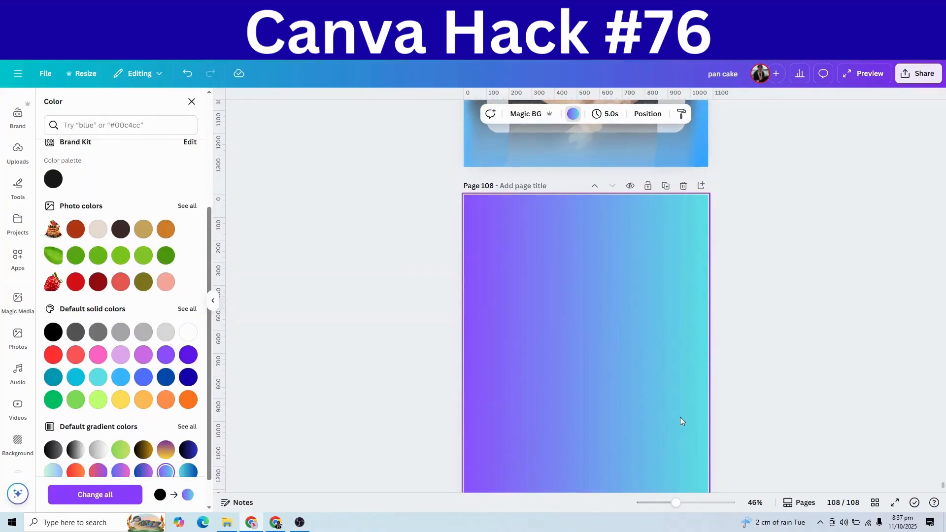
scroll(682, 421, down, 1)
Place the uploaded photo of the woman holding the yellow can on page 108, enlarged to cover the page and centred horizontally.
click(17, 153)
click(173, 388)
drag(588, 356, 546, 288)
drag(623, 312, 739, 459)
drag(565, 394, 538, 402)
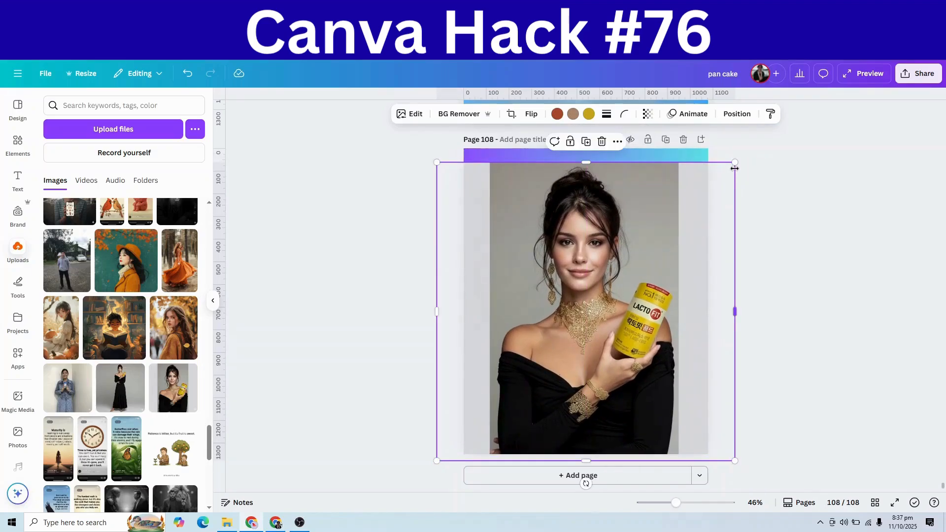
drag(735, 163, 775, 135)
drag(650, 234, 630, 234)
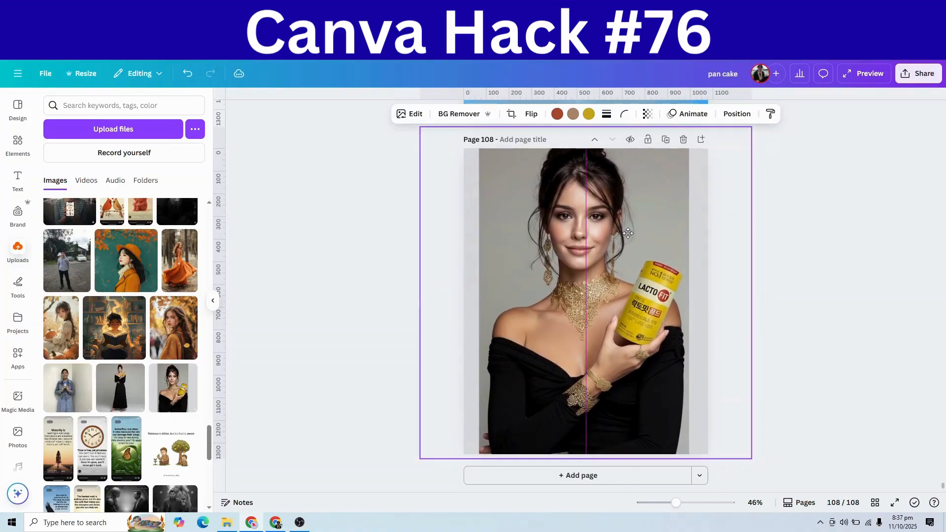
Remove the woman photo's background and blur the whole image at an intensity of 60.
click(465, 116)
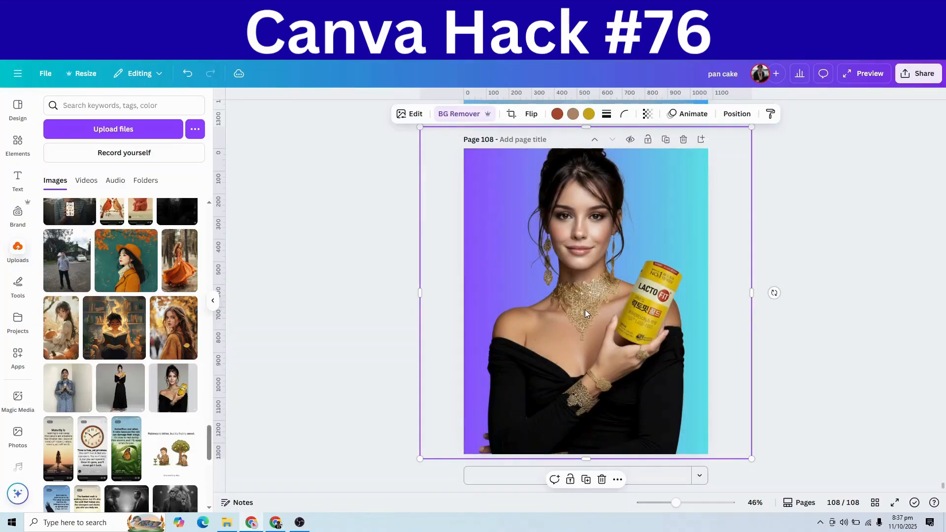
click(647, 114)
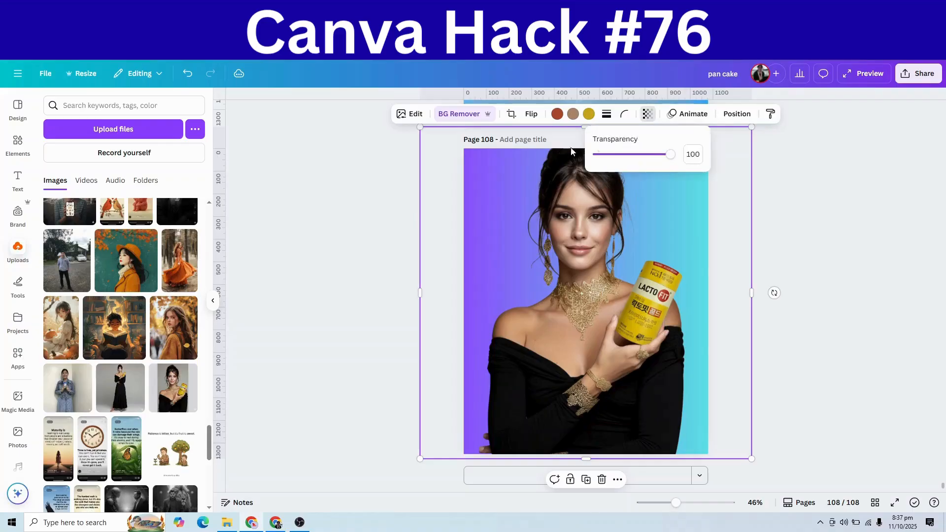
click(418, 116)
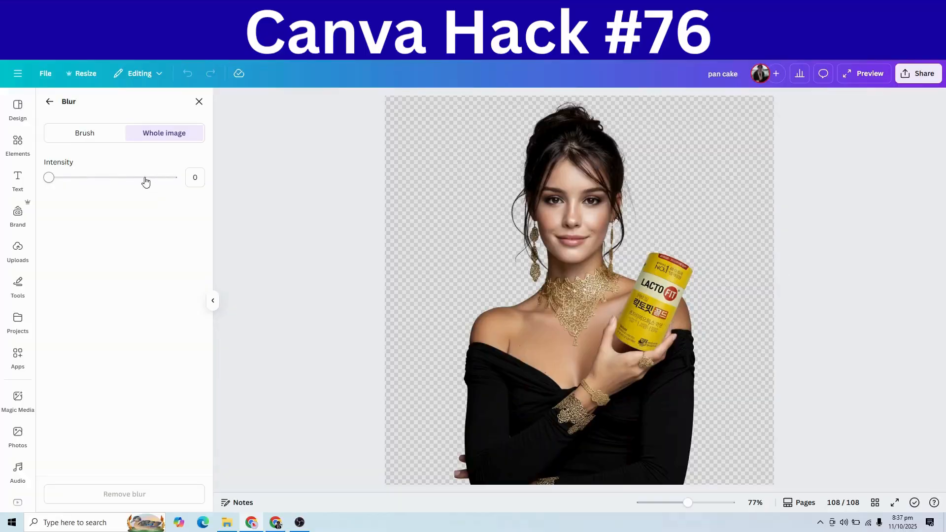
drag(60, 181, 118, 182)
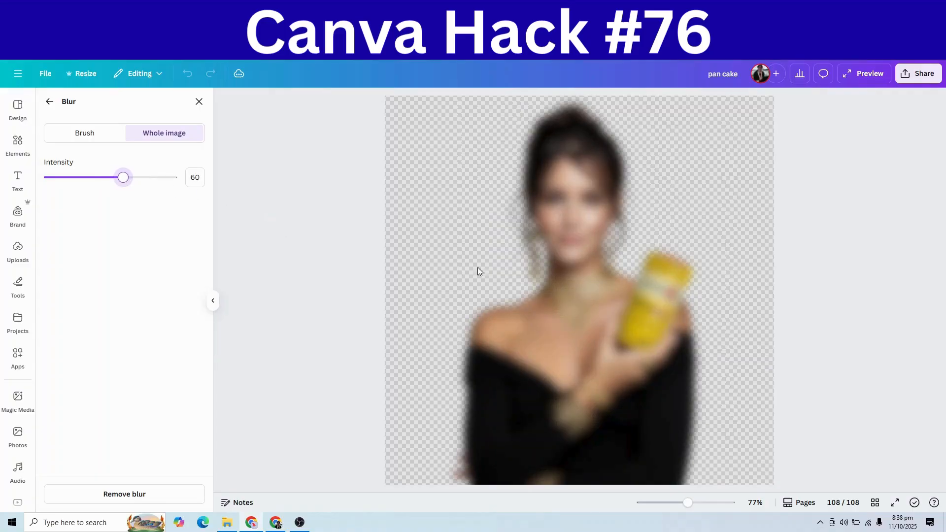
click(199, 102)
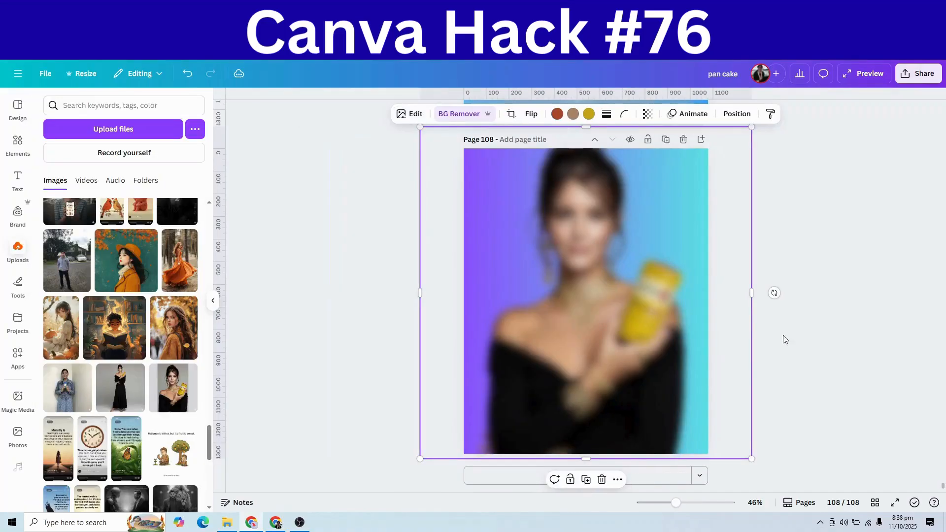
drag(803, 335, 766, 225)
Download only the current page 108 as a PNG and save the file as 4.
click(918, 73)
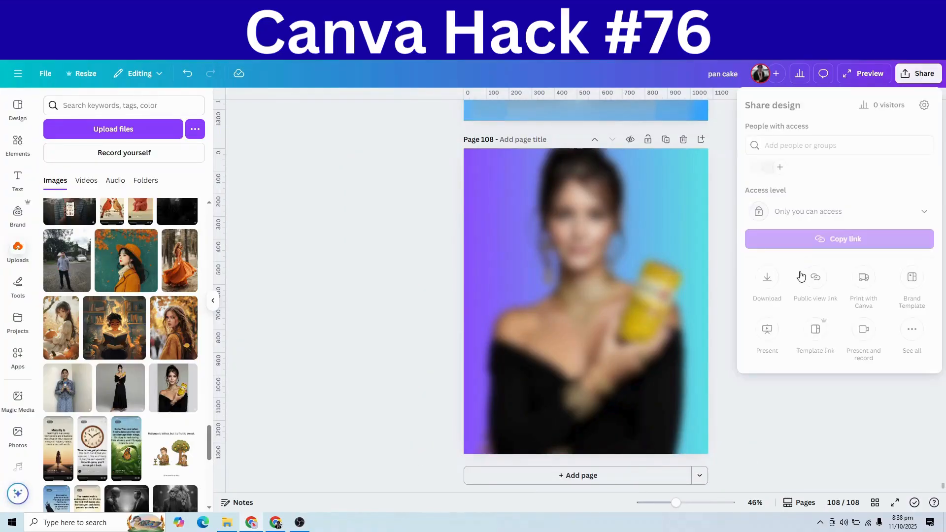
click(768, 279)
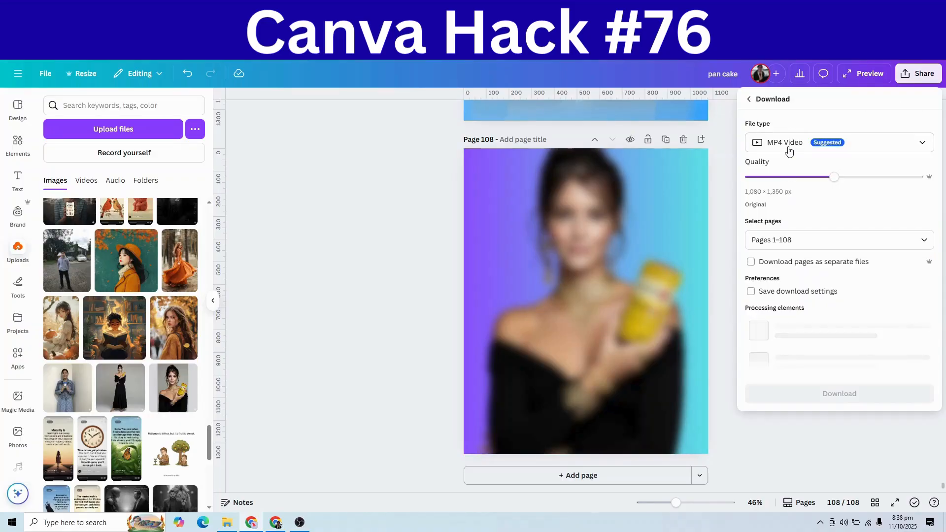
click(788, 144)
click(786, 207)
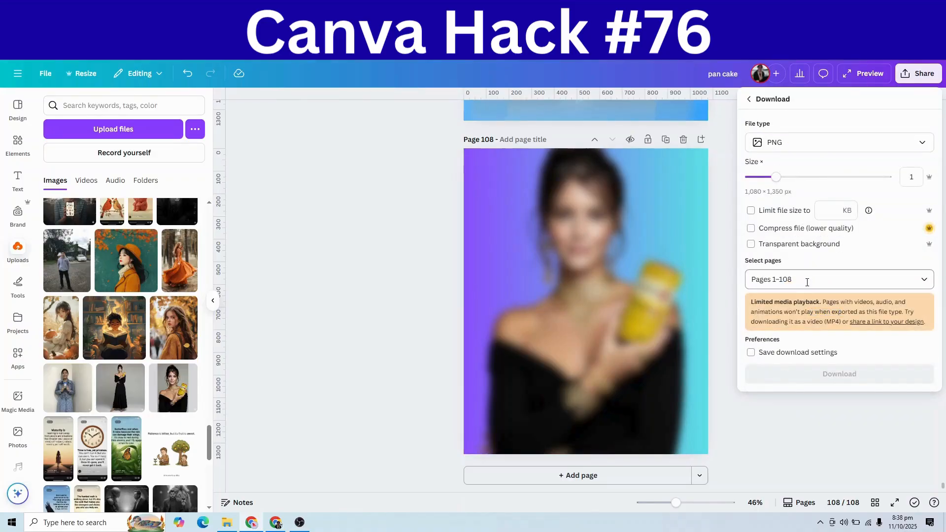
click(807, 282)
click(759, 328)
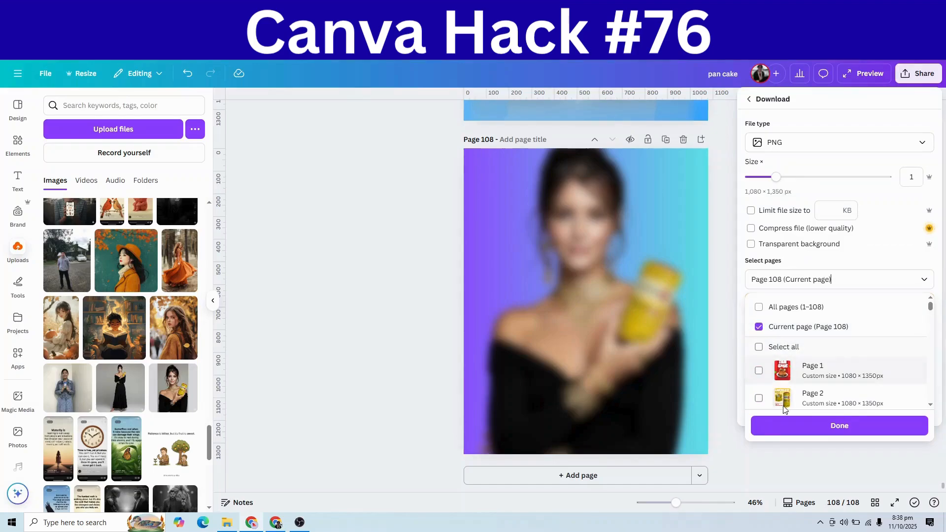
click(787, 428)
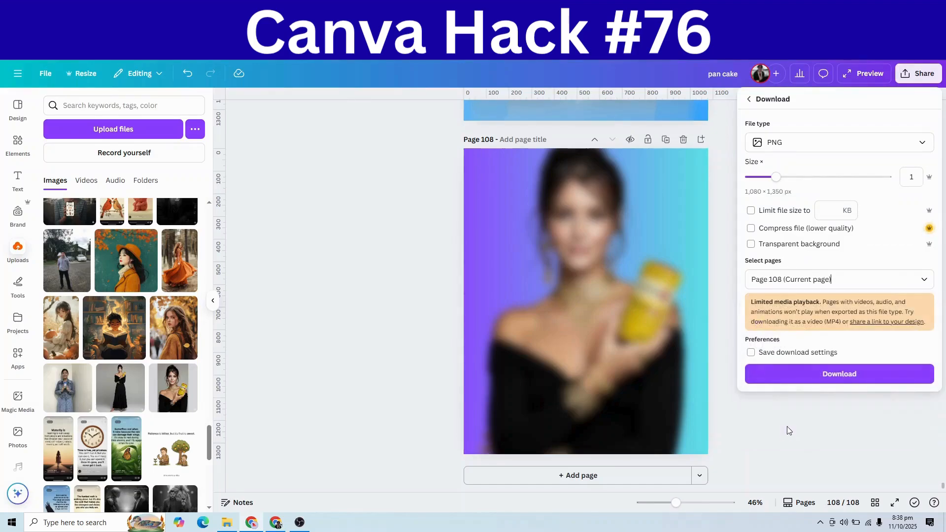
click(809, 376)
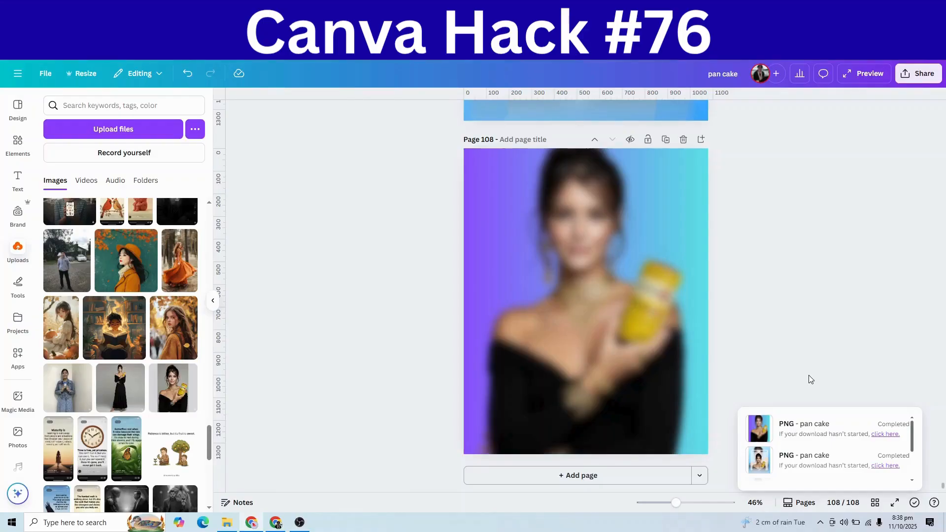
text(4)
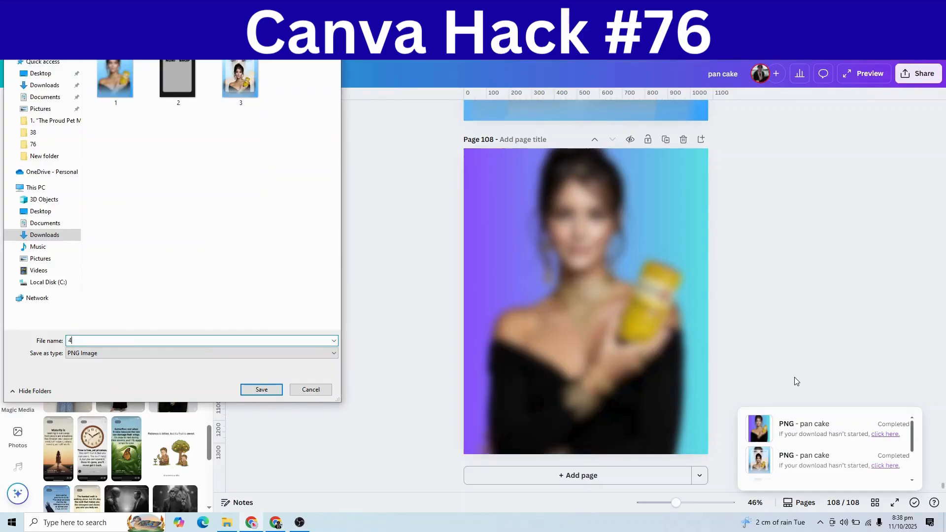
click(261, 389)
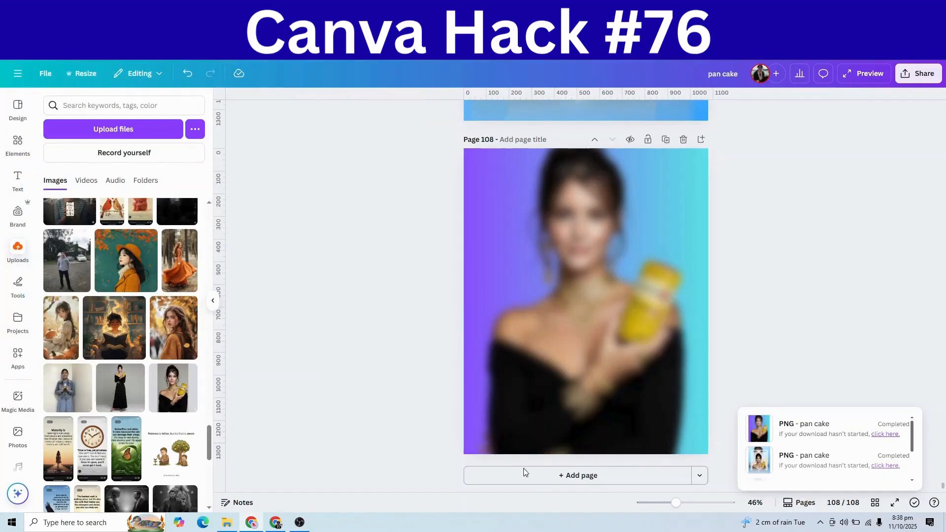
Add another page after page 108 and change its background to solid black.
click(557, 473)
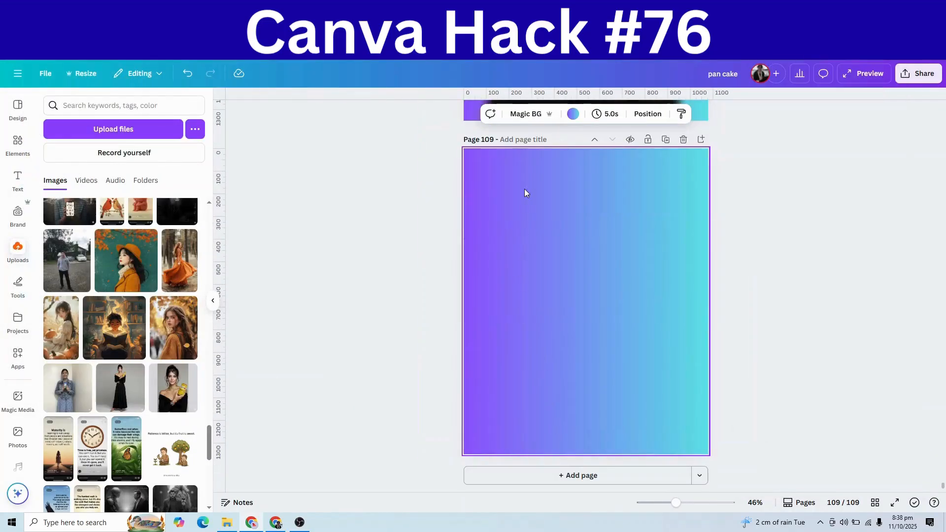
click(573, 114)
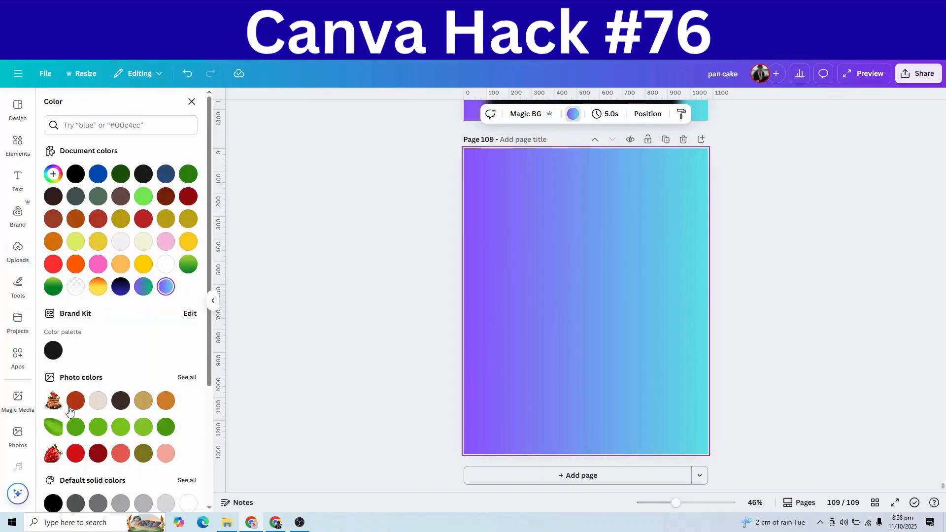
click(52, 503)
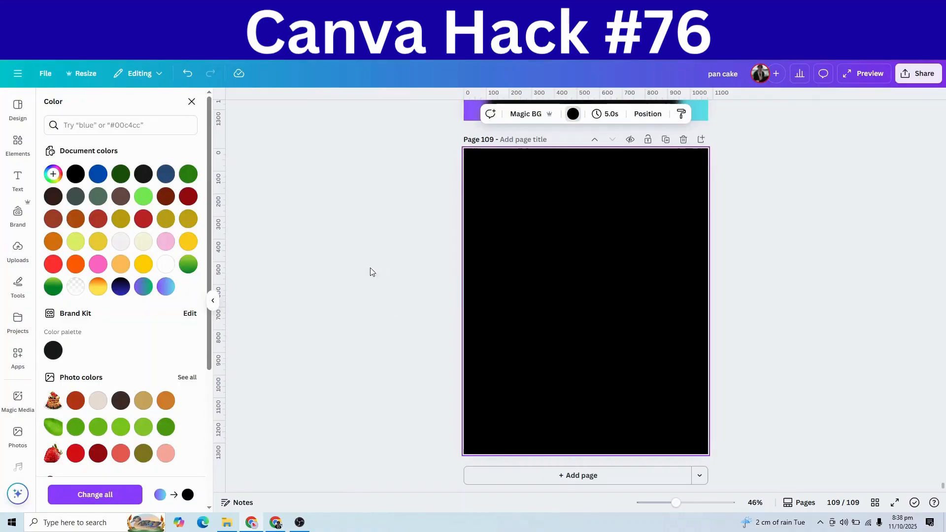
Insert a rounded square from the basic shapes onto the black page 109.
click(18, 157)
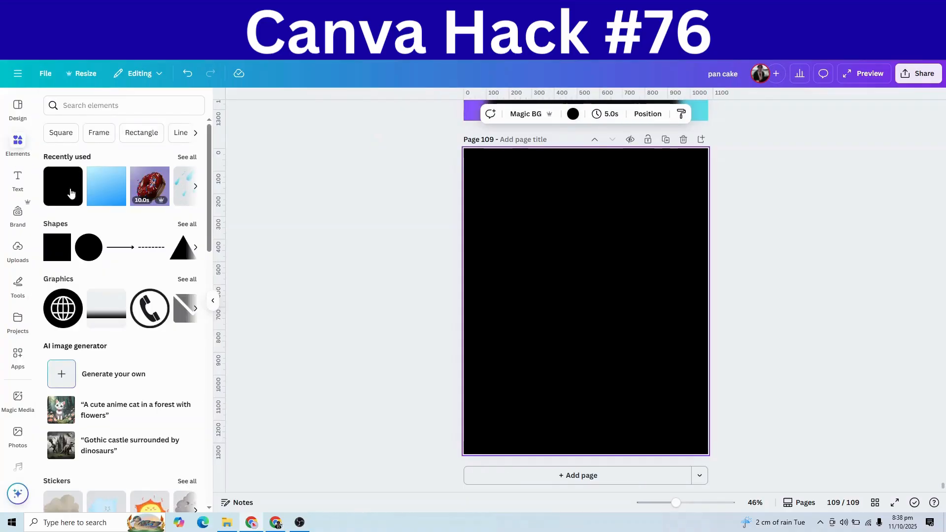
click(187, 224)
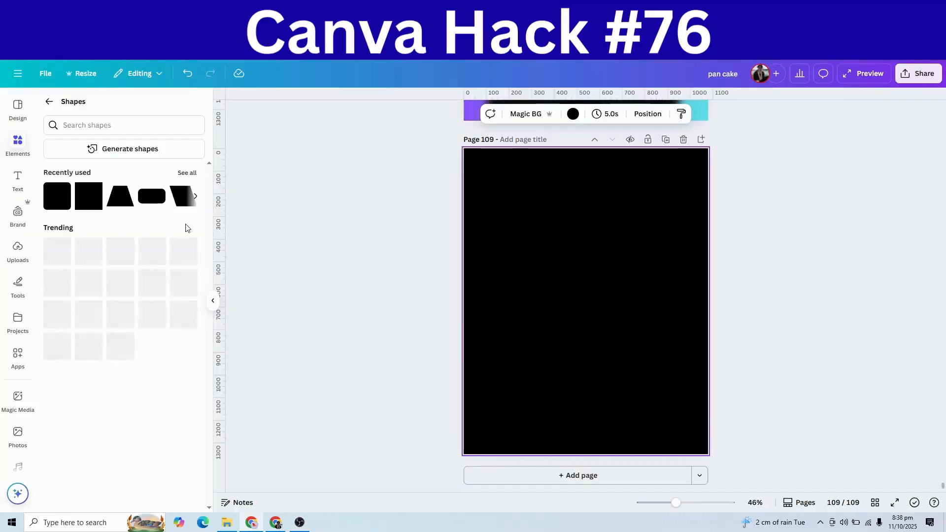
click(94, 301)
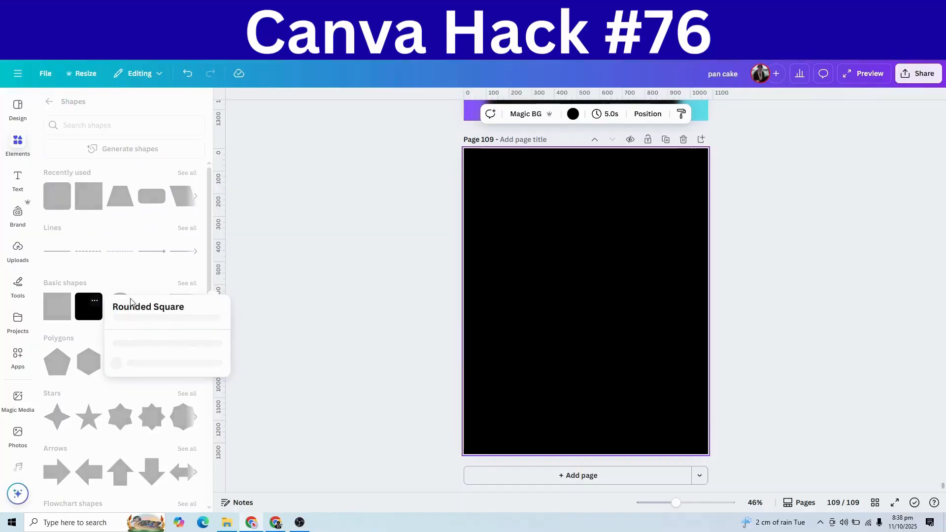
click(87, 304)
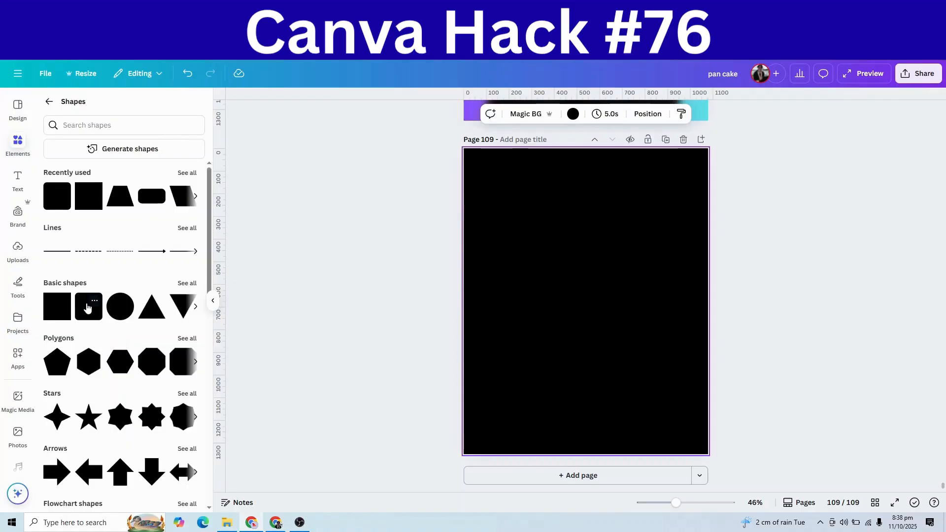
click(87, 308)
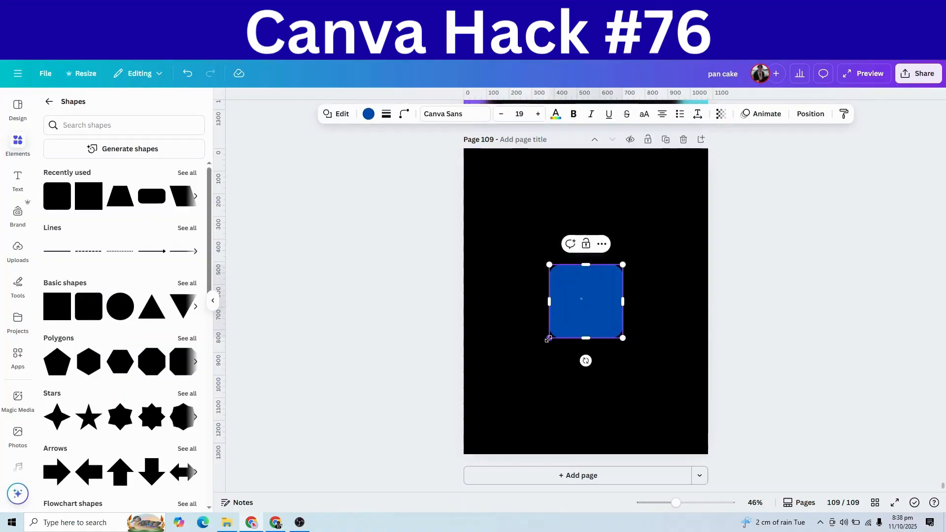
Stretch the rounded square into a centred portrait panel of about 900 by 1100 px and fill it with gray.
drag(549, 339, 490, 410)
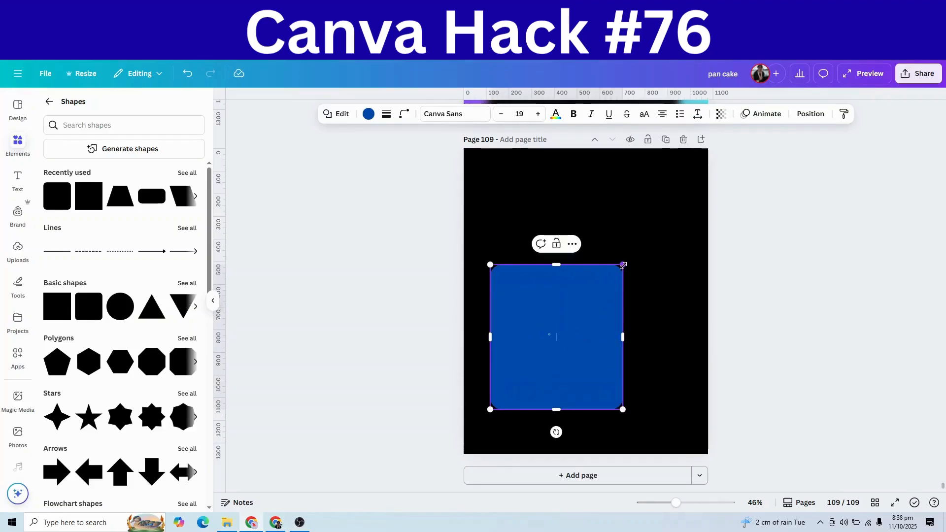
drag(623, 265, 698, 182)
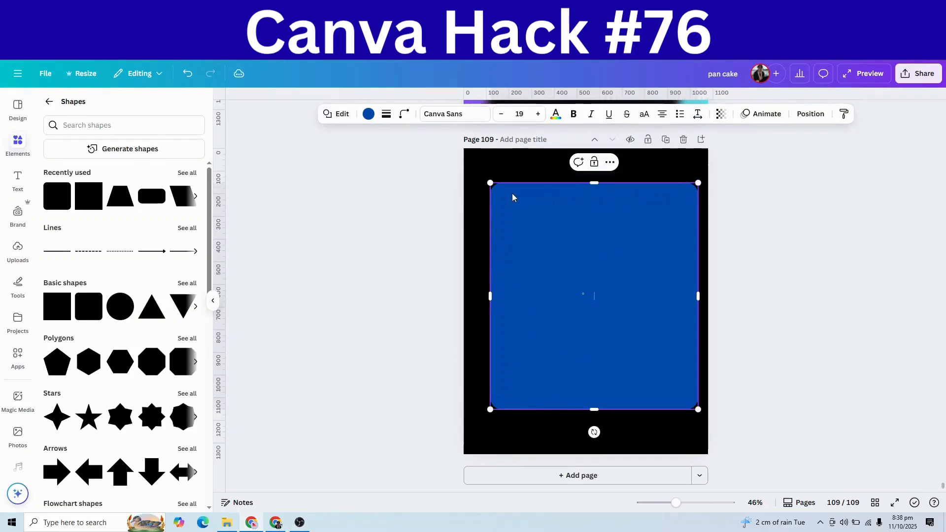
mouse_move(490, 183)
mouse_down()
mouse_move(480, 182)
mouse_move(488, 183)
mouse_up()
drag(698, 298, 693, 298)
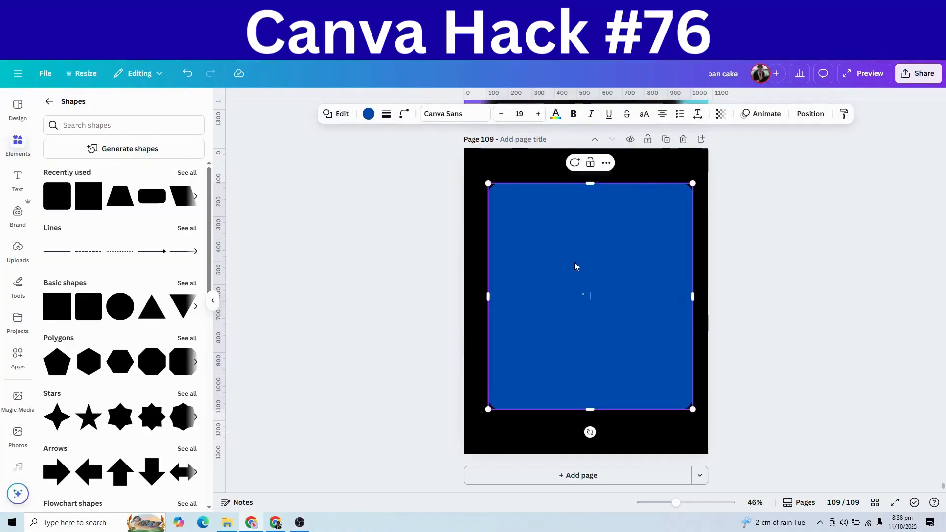
drag(584, 408, 589, 423)
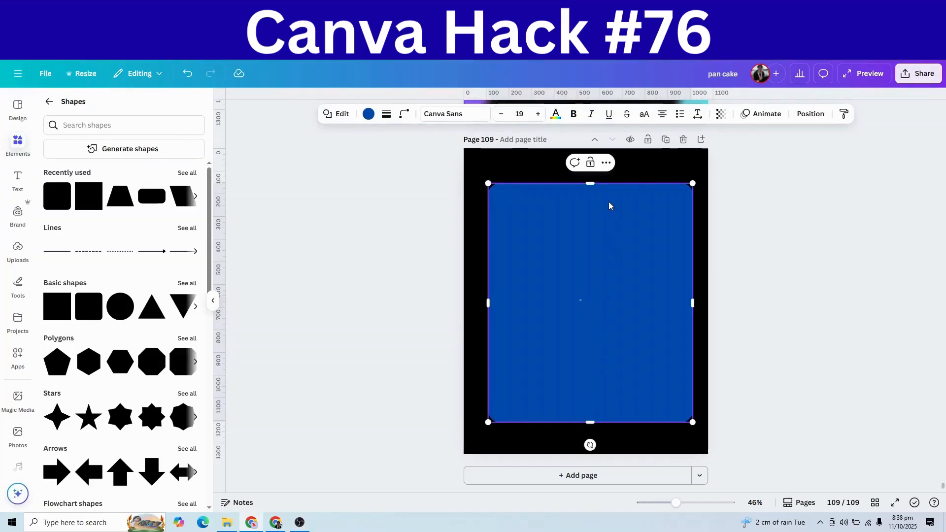
drag(590, 182, 590, 176)
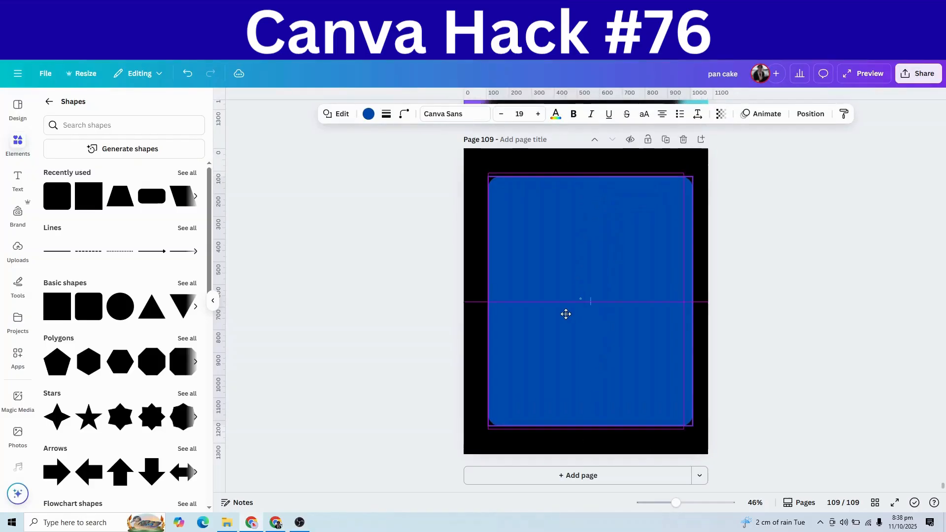
drag(563, 285, 559, 274)
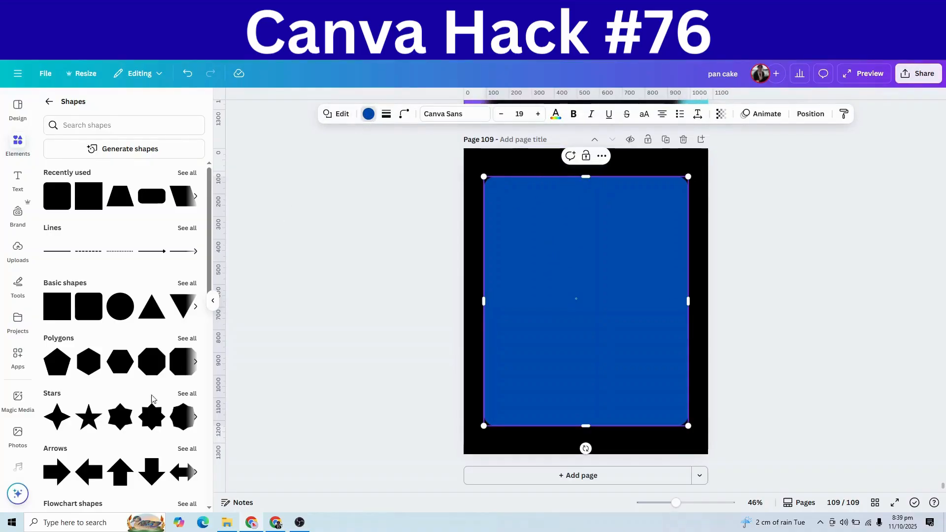
click(368, 113)
click(123, 508)
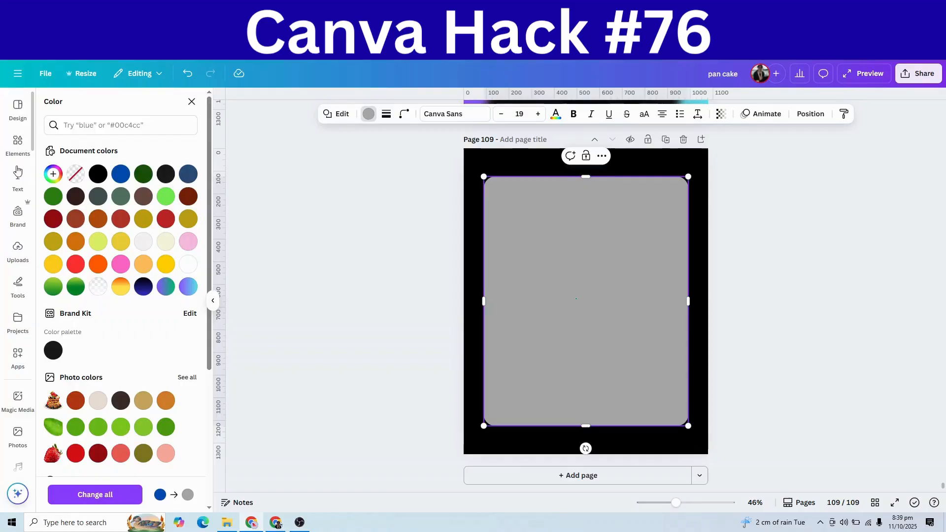
Add the heading NURI SHOP to page 109 and position it across the upper part of the gray panel.
click(18, 184)
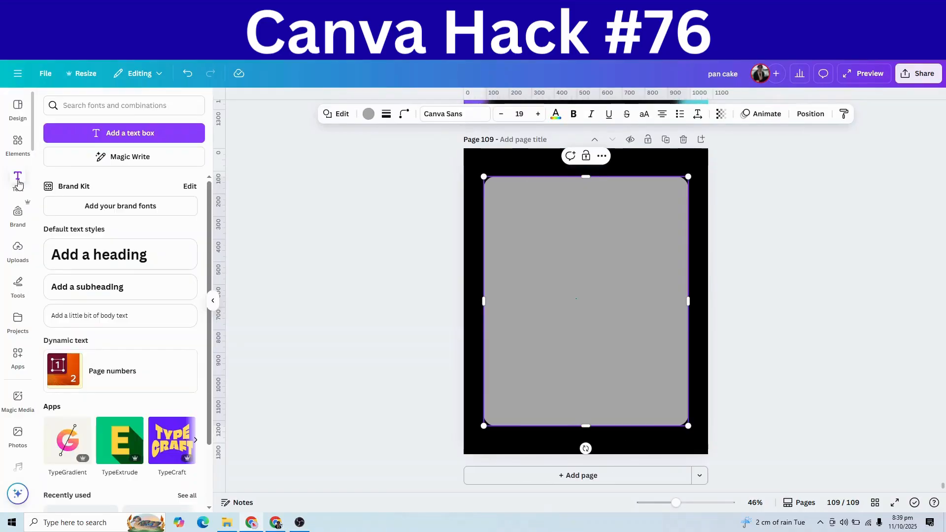
click(83, 265)
text(N)
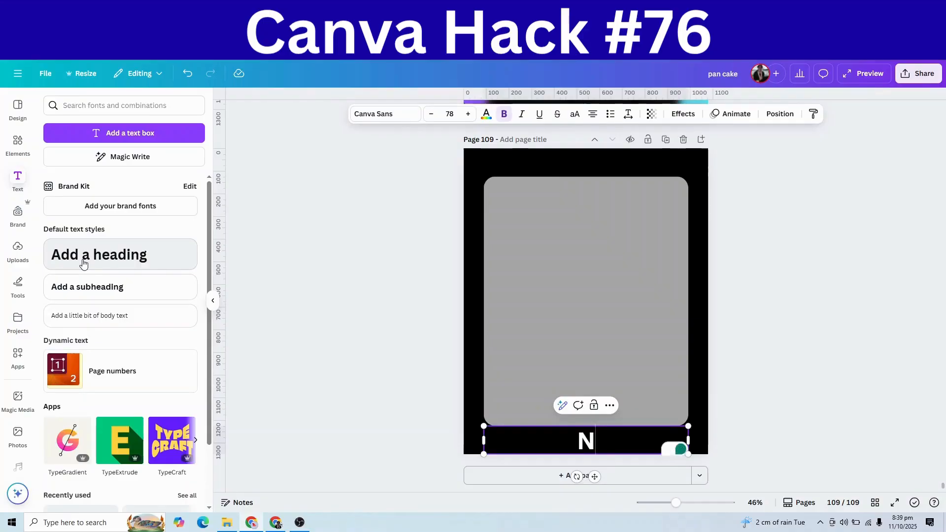
text(URI)
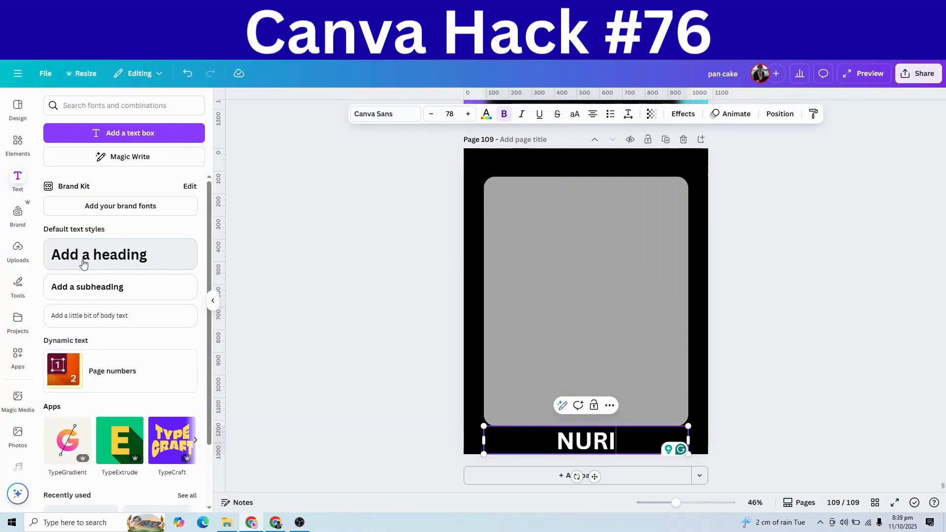
text( SHOP)
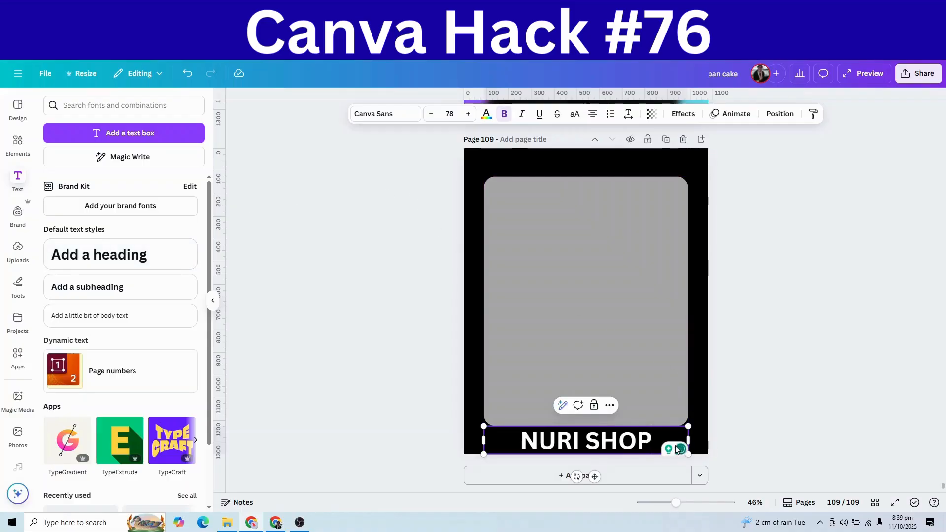
drag(665, 435, 461, 189)
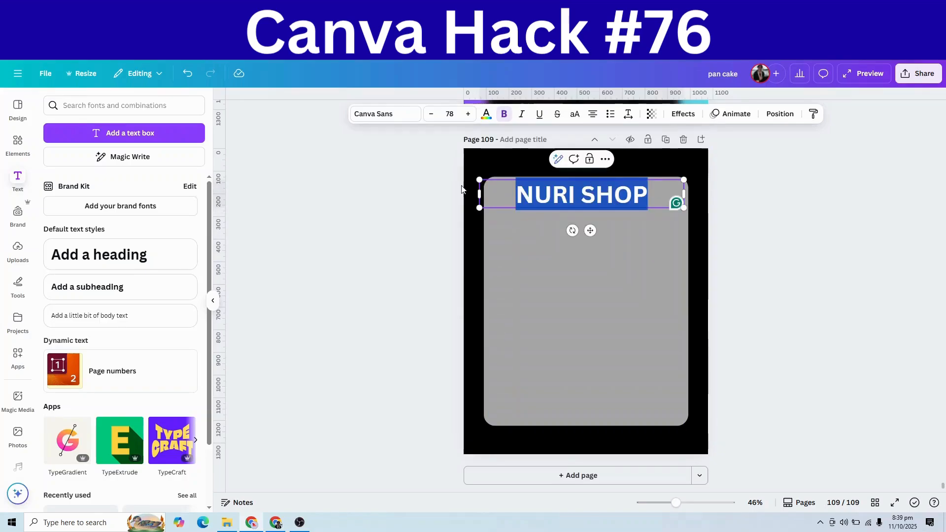
Set the NURI SHOP heading in Archivo Black and color it black.
click(360, 116)
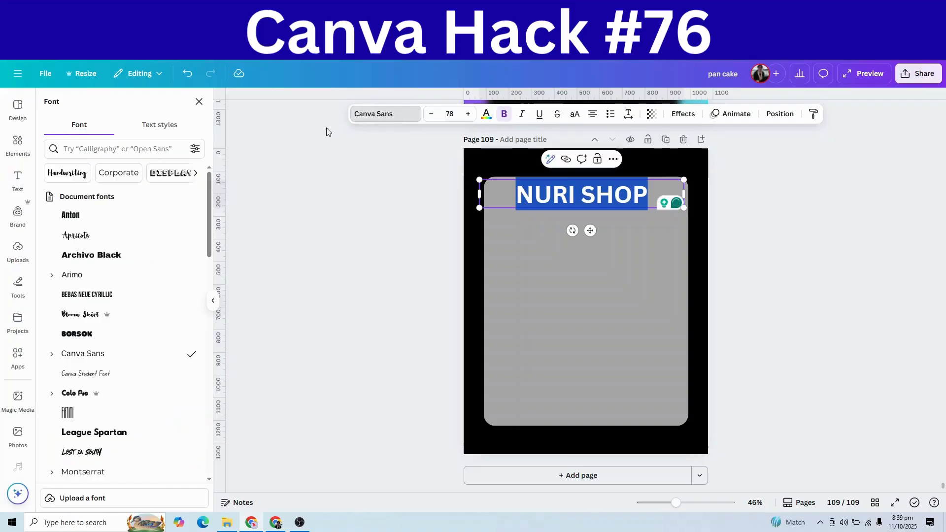
click(129, 263)
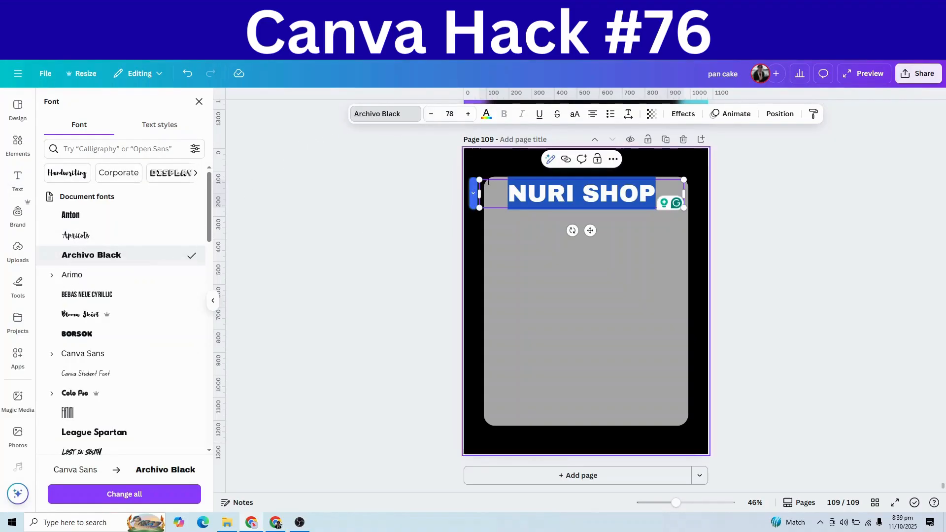
click(487, 115)
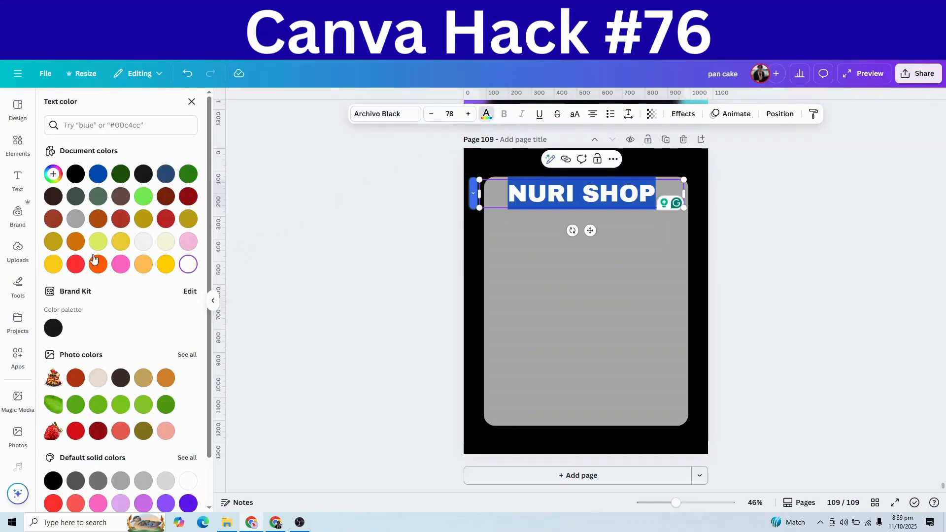
click(53, 480)
click(582, 255)
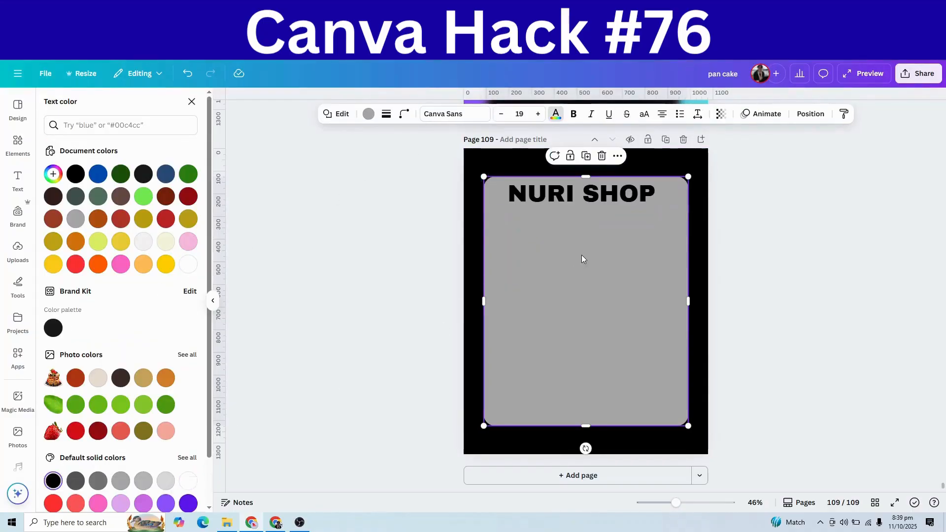
click(627, 197)
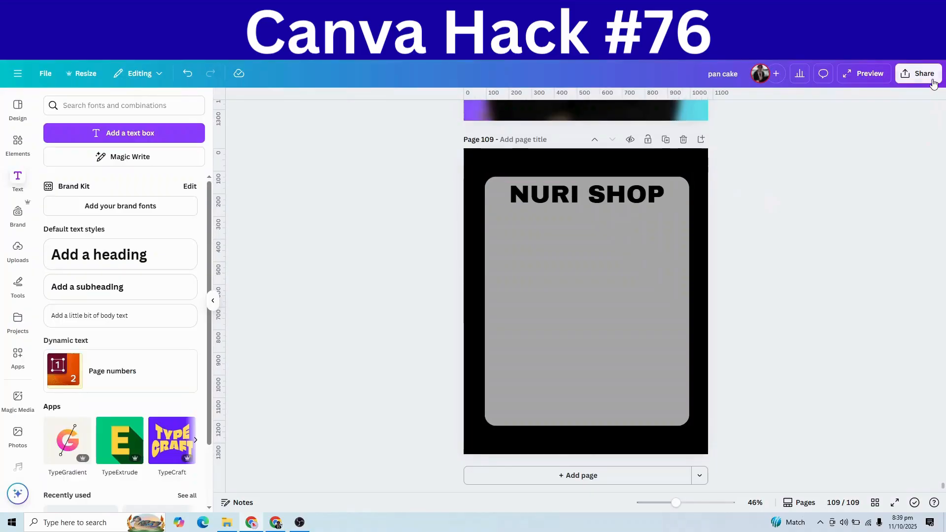
Download only the current page 109 as a PNG and save the file as 5.
click(918, 73)
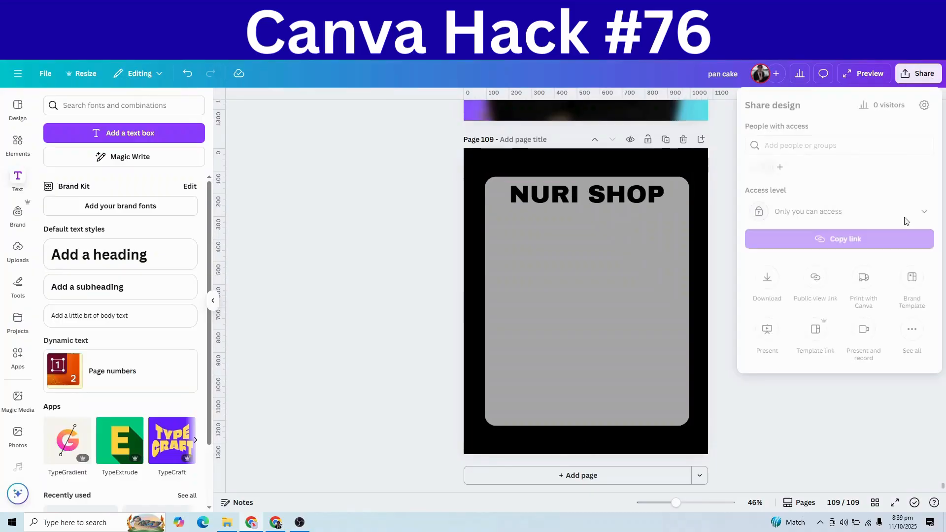
click(767, 278)
click(788, 145)
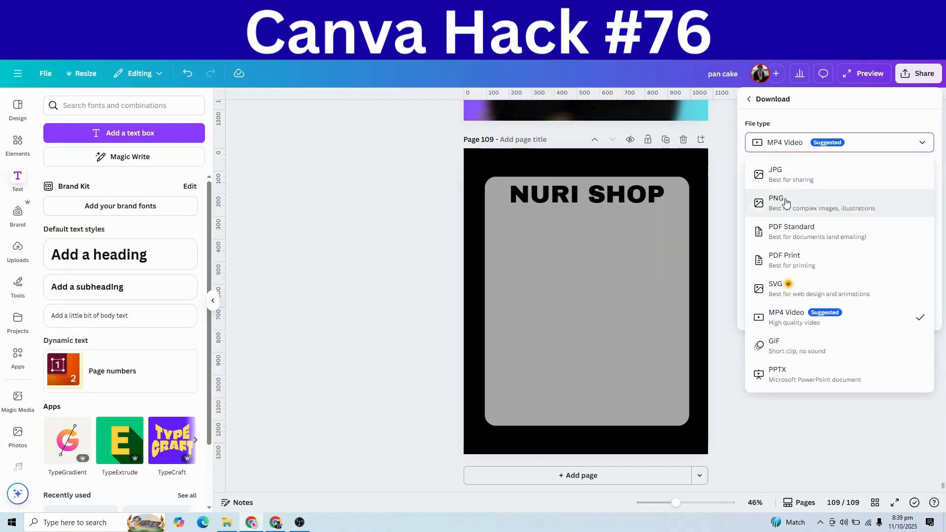
click(787, 204)
click(804, 285)
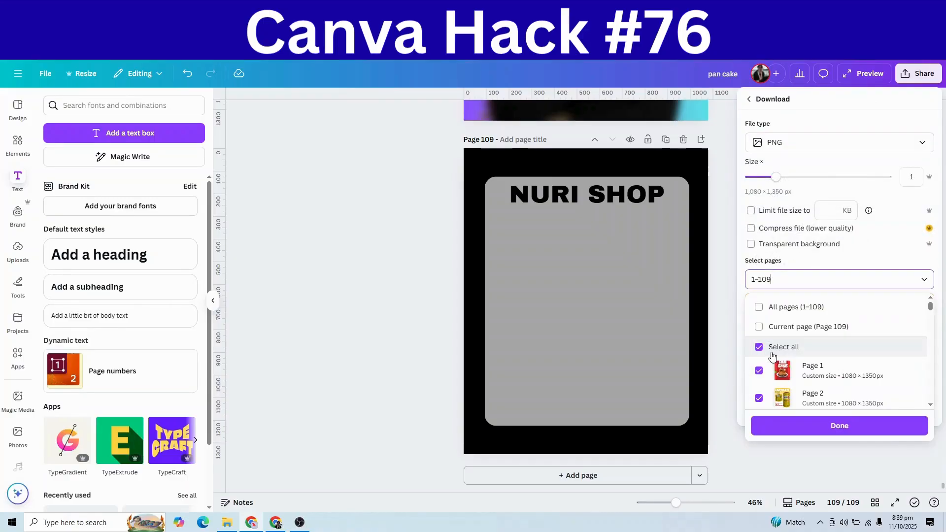
click(758, 328)
click(801, 425)
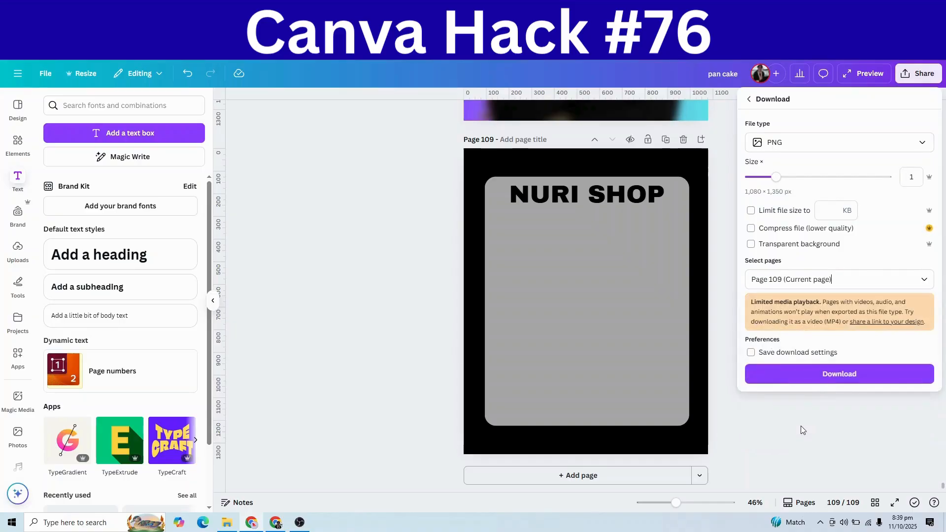
click(807, 384)
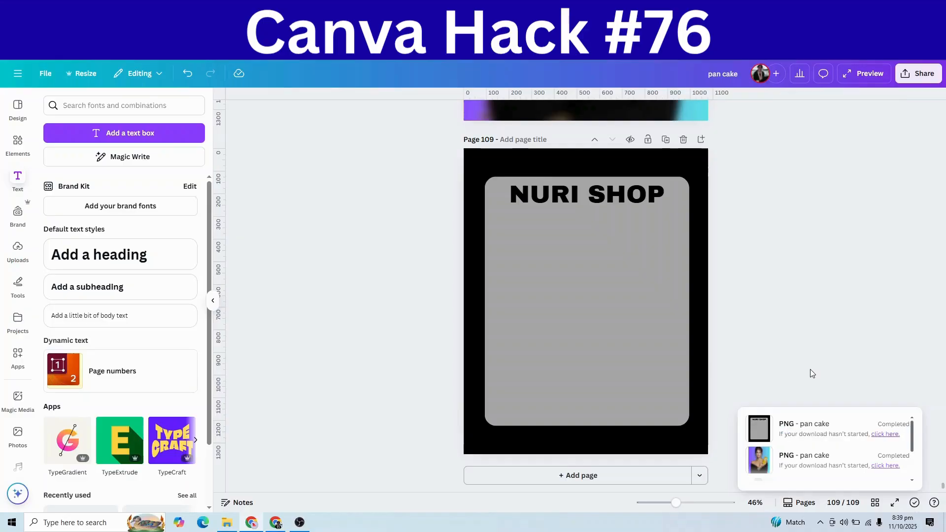
text(5)
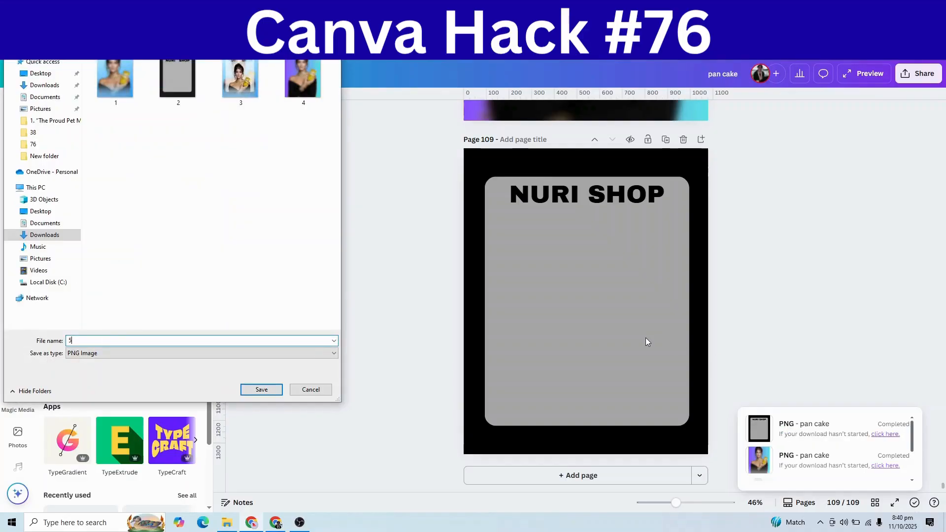
click(255, 390)
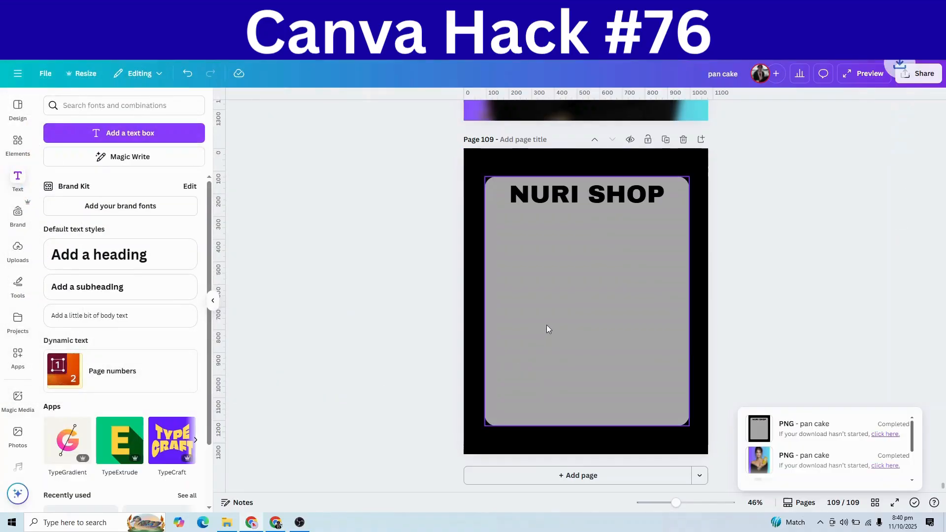
Delete the gray rounded panel and the NURI SHOP heading from page 109.
click(547, 325)
key(Delete)
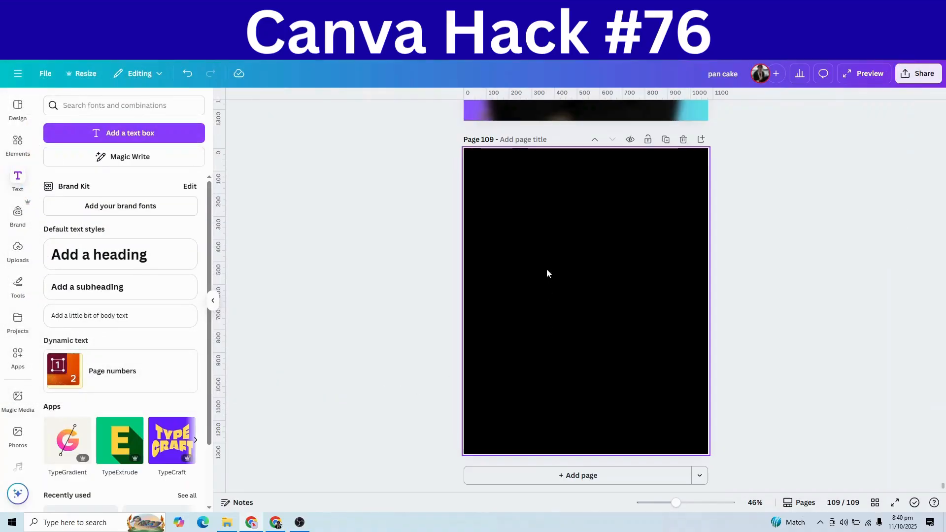
click(557, 196)
key(Delete)
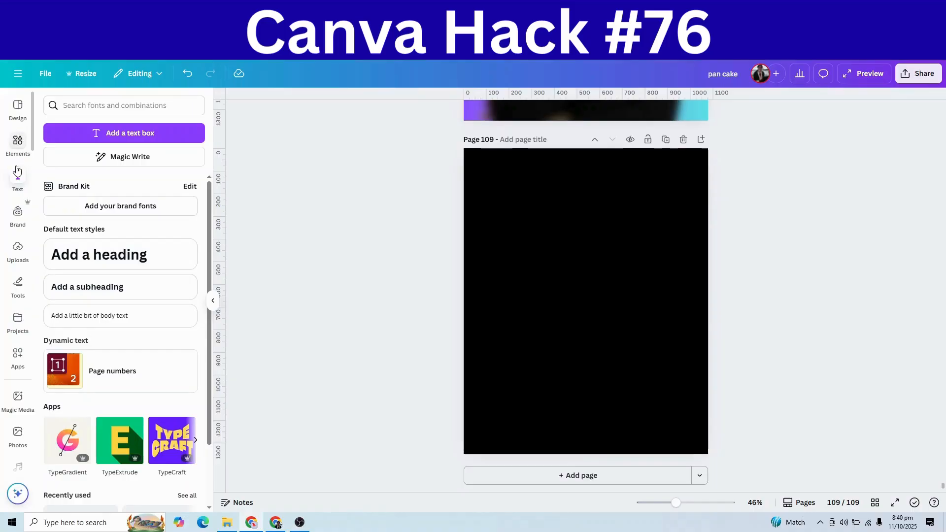
Upload the exported images 4 and 5 from the Downloads folder.
click(18, 250)
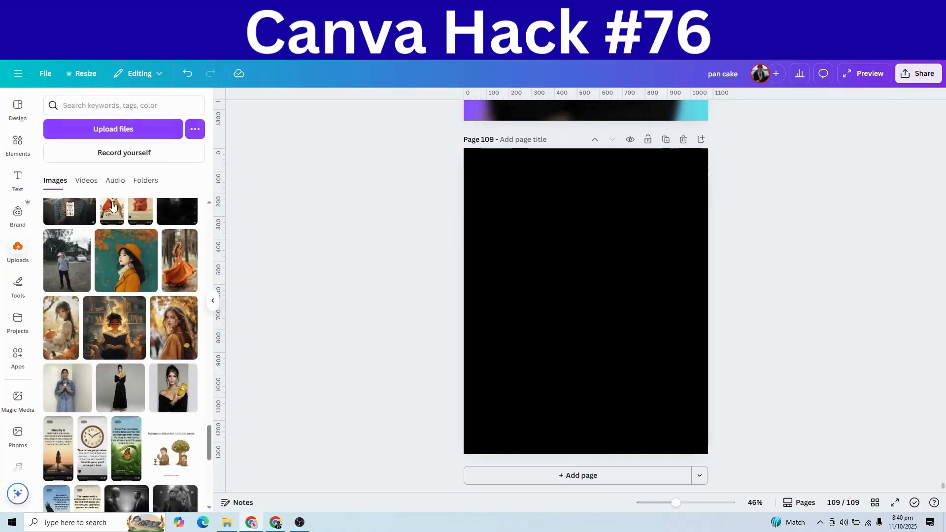
click(113, 131)
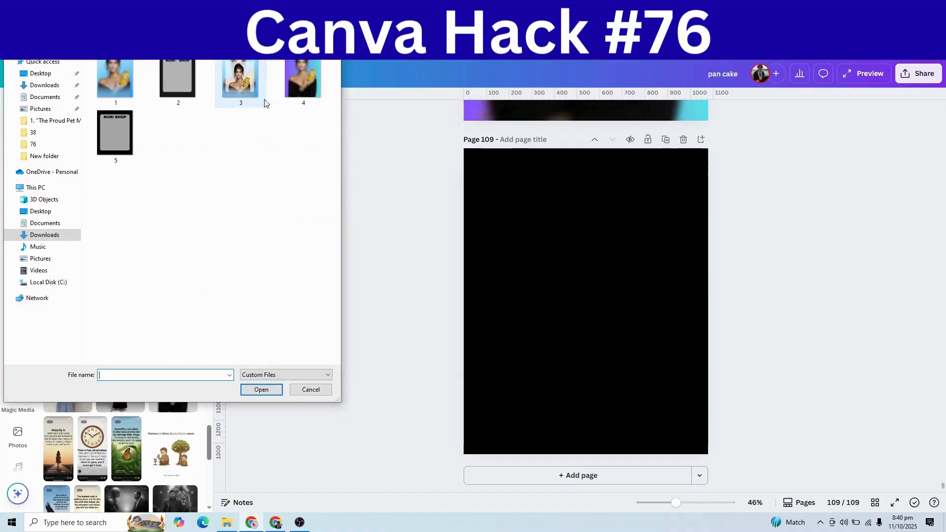
click(304, 87)
key(shift+Right)
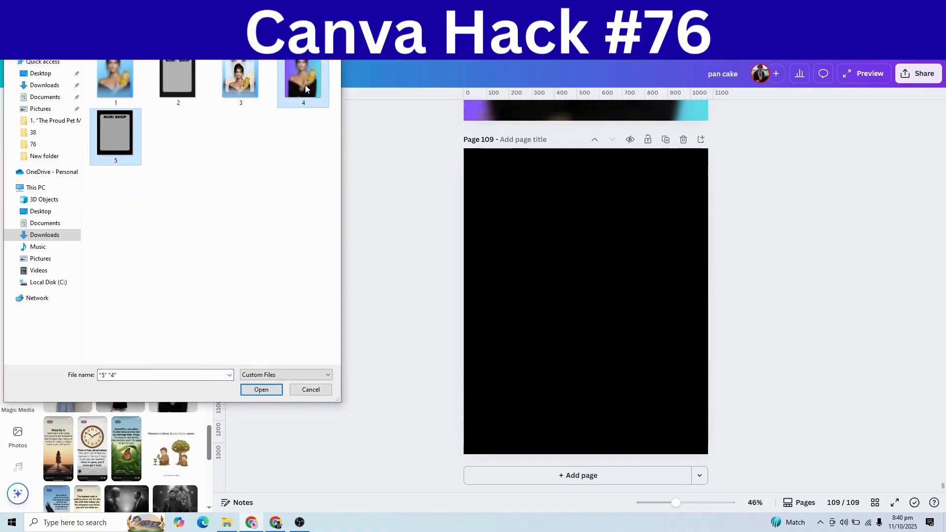
click(263, 393)
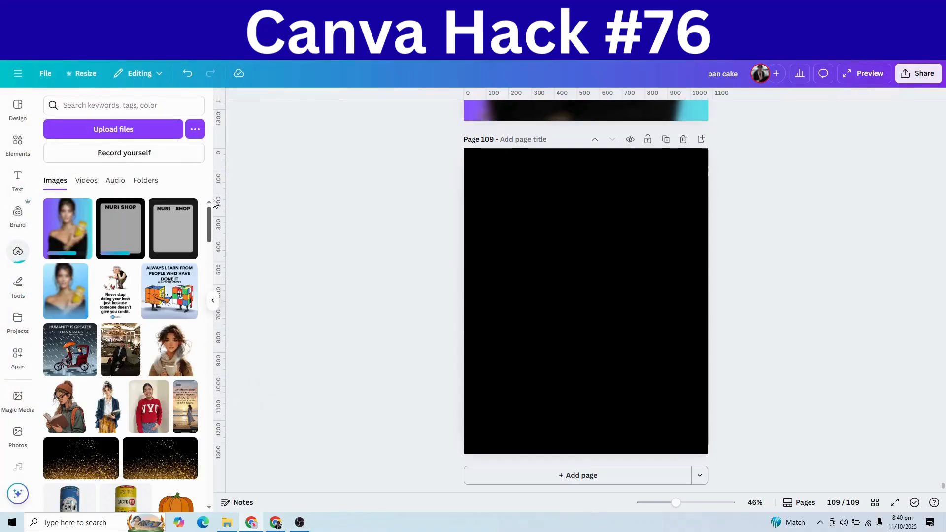
Place the uploaded panel mask and blurred portrait on page 109, offset so that both can be selected.
click(118, 238)
drag(68, 228, 595, 358)
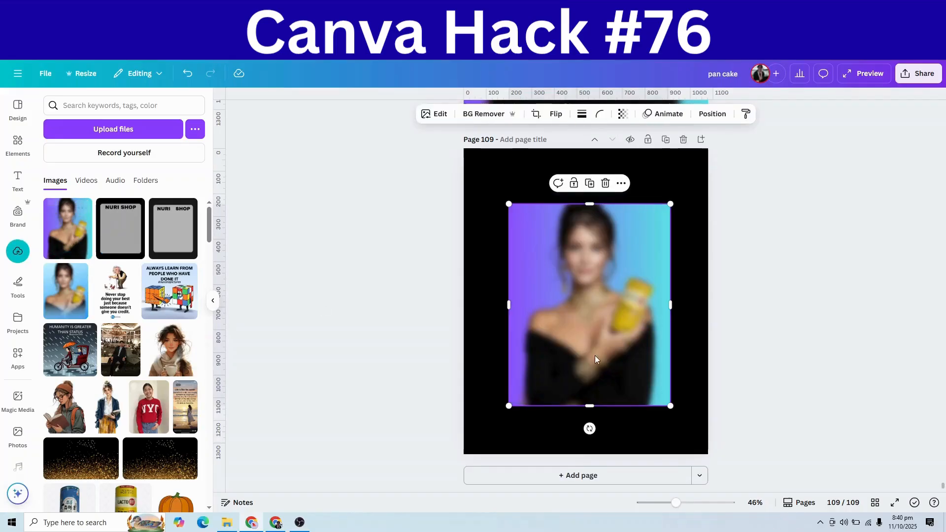
key(ctrl+z)
drag(525, 235, 502, 202)
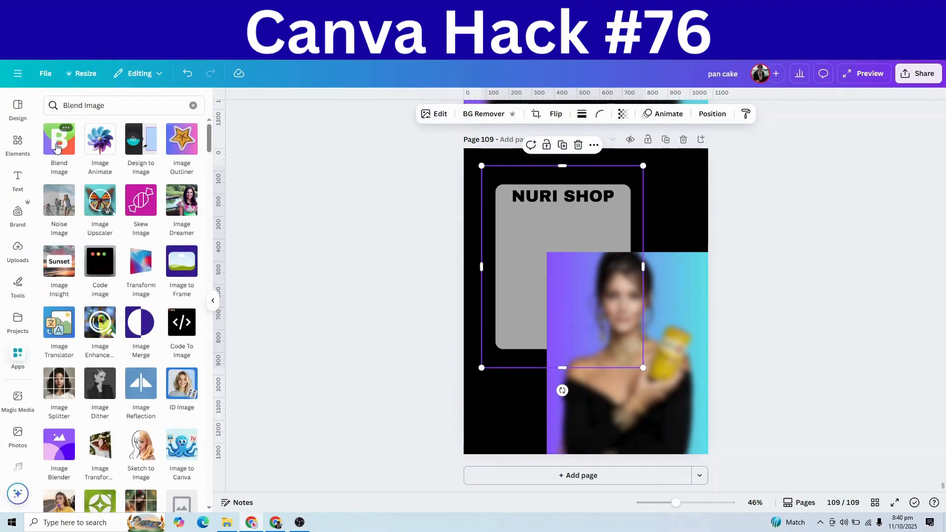
Use the Blend Image app to combine the panel mask as bottom layer with the blurred portrait as top layer in Screen mode, adding the result to the design.
click(57, 142)
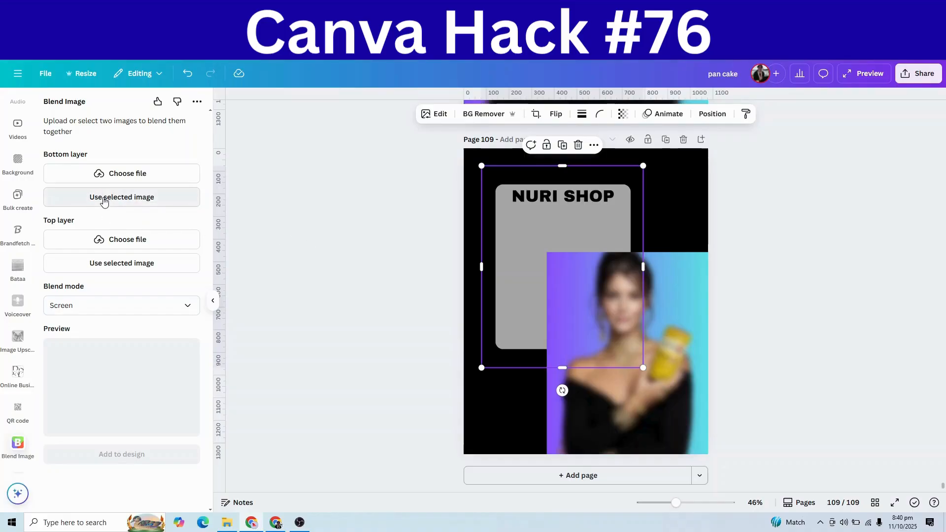
click(104, 198)
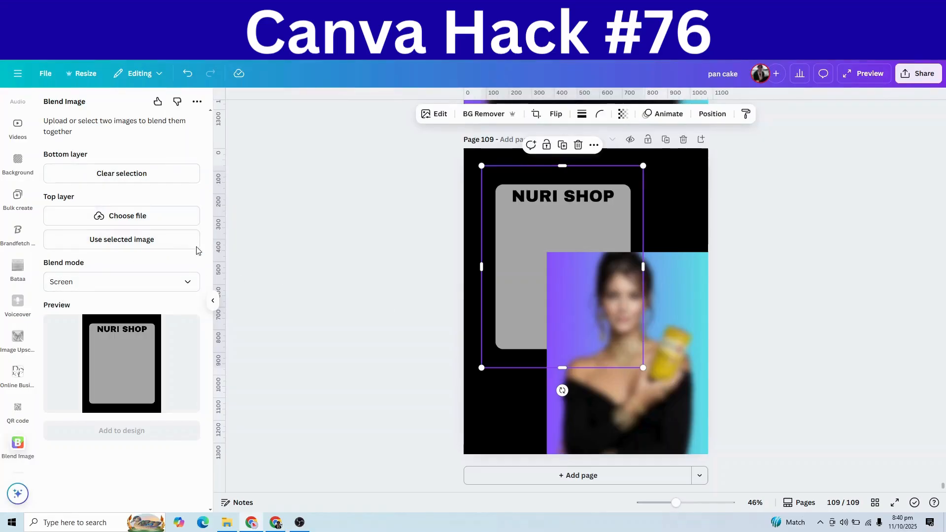
click(654, 385)
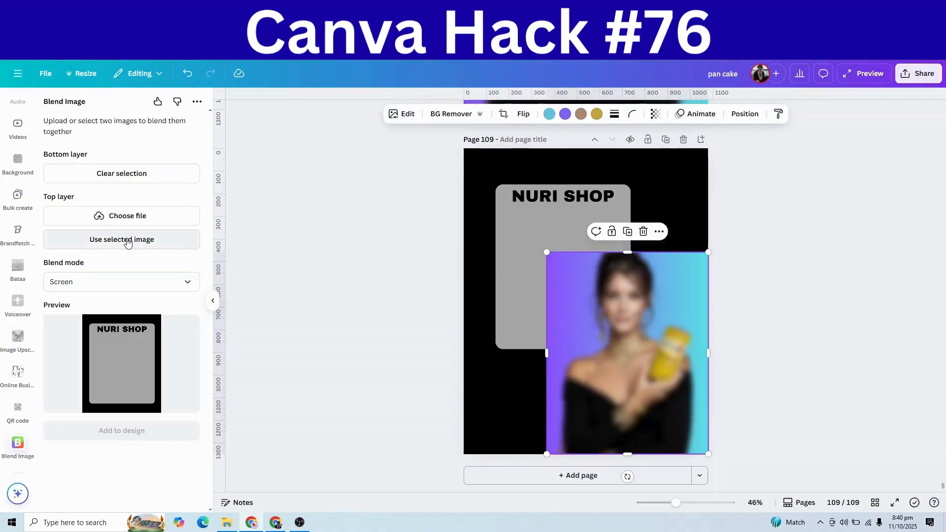
click(127, 240)
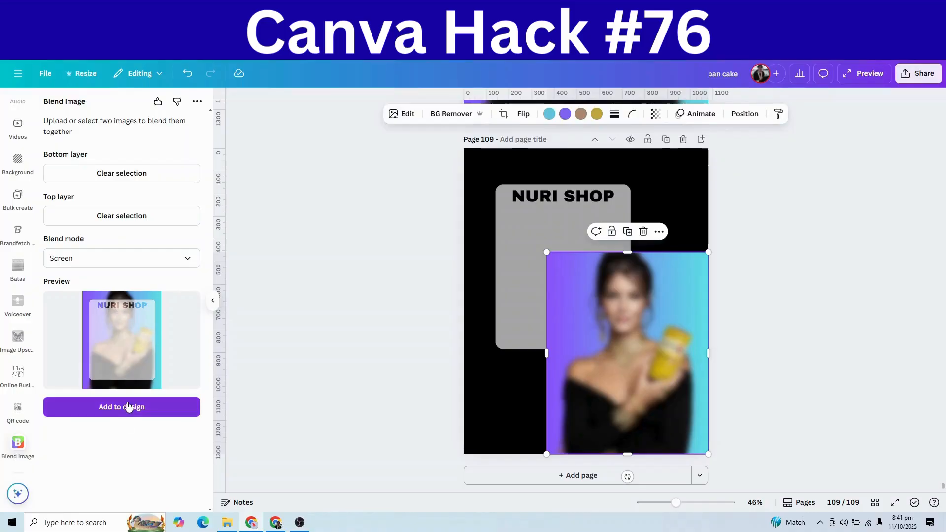
click(129, 410)
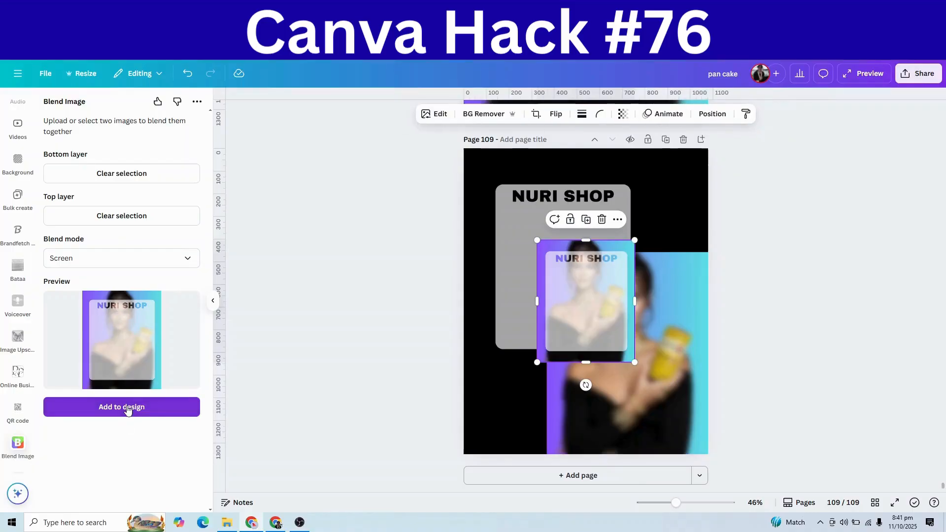
Align the blended image with the page's upper-left corner and enlarge it to cover all of page 109.
drag(658, 406, 649, 387)
drag(592, 299, 519, 212)
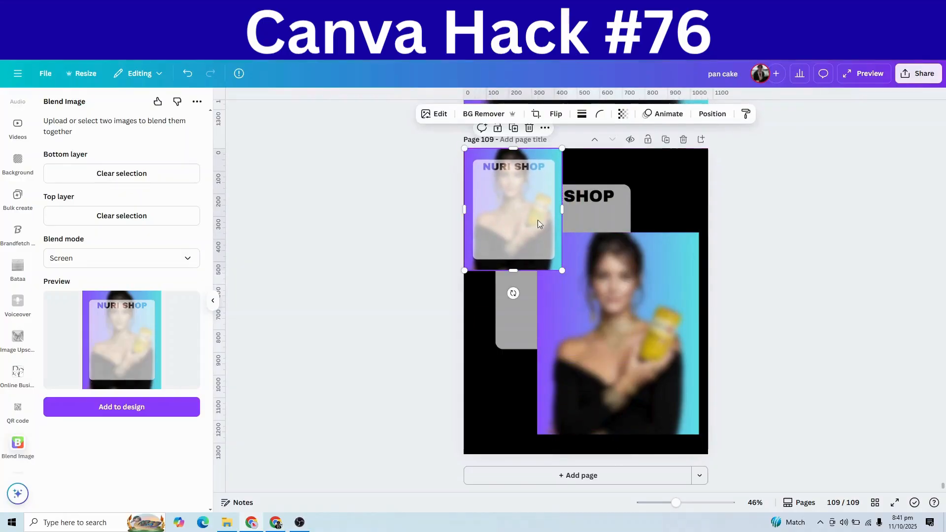
drag(560, 275, 707, 454)
click(809, 431)
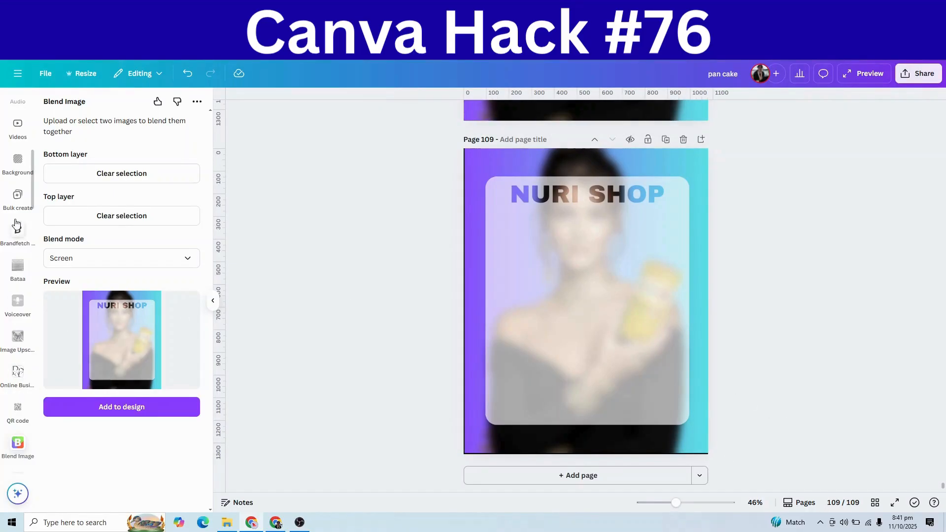
Insert the uploaded photo of the woman holding the yellow container on page 109 and remove its background.
scroll(16, 212, up, 10)
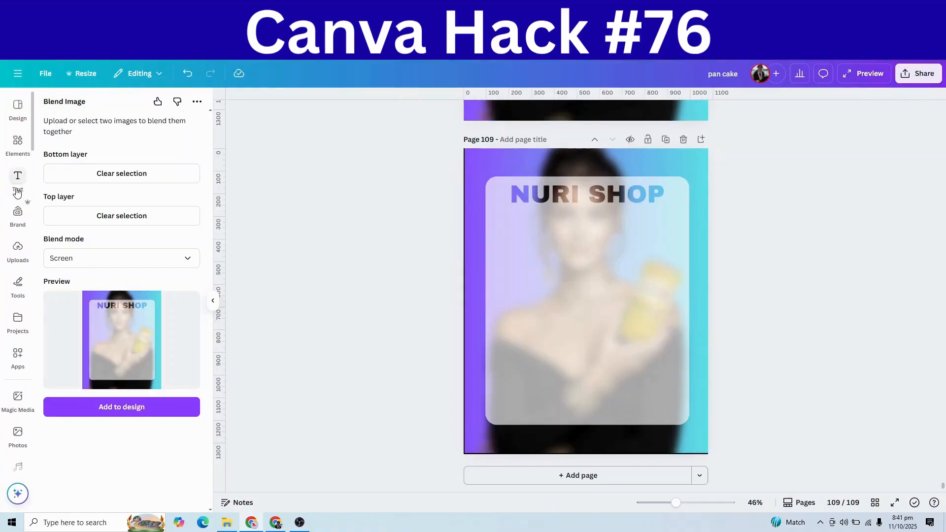
click(18, 249)
click(174, 381)
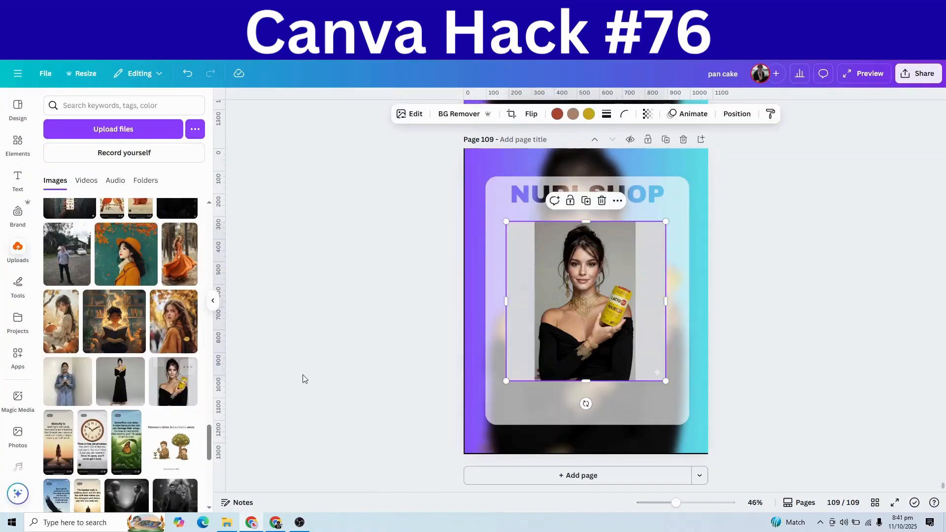
click(461, 113)
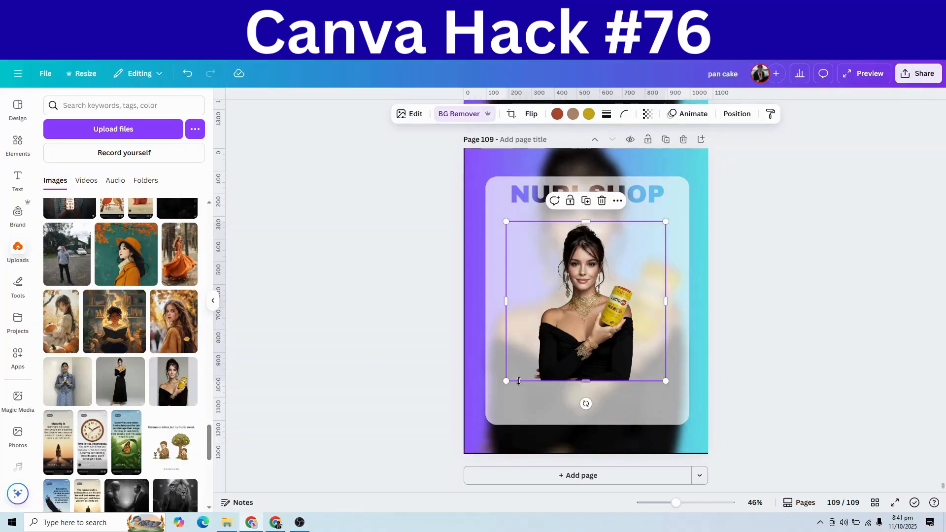
Enlarge the cutout portrait to slightly wider than page 109 and center it horizontally, with her torso reaching the page's lower edge.
drag(506, 381, 561, 389)
drag(702, 393, 695, 409)
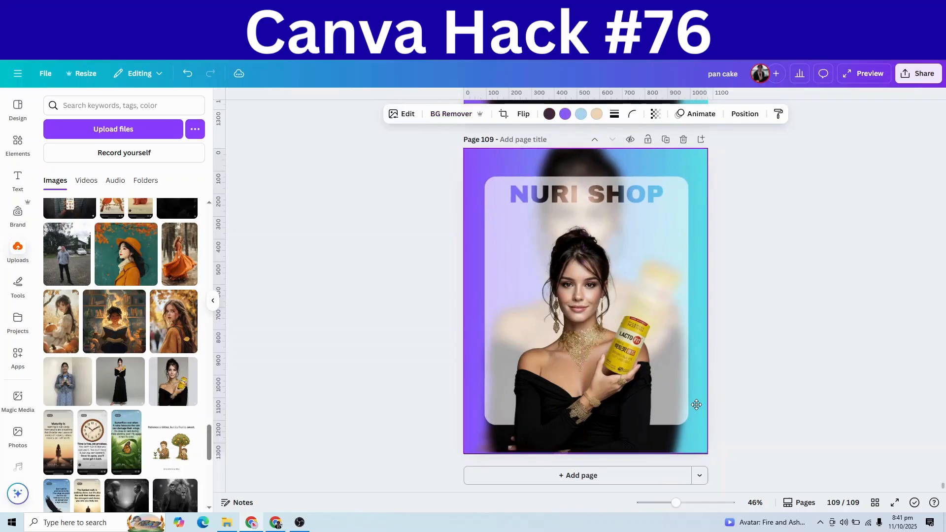
click(587, 280)
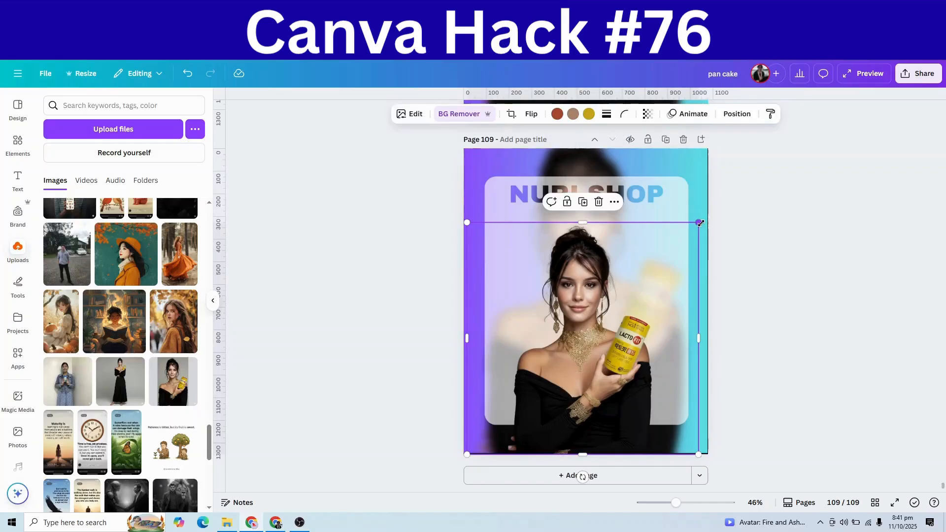
drag(699, 222, 719, 204)
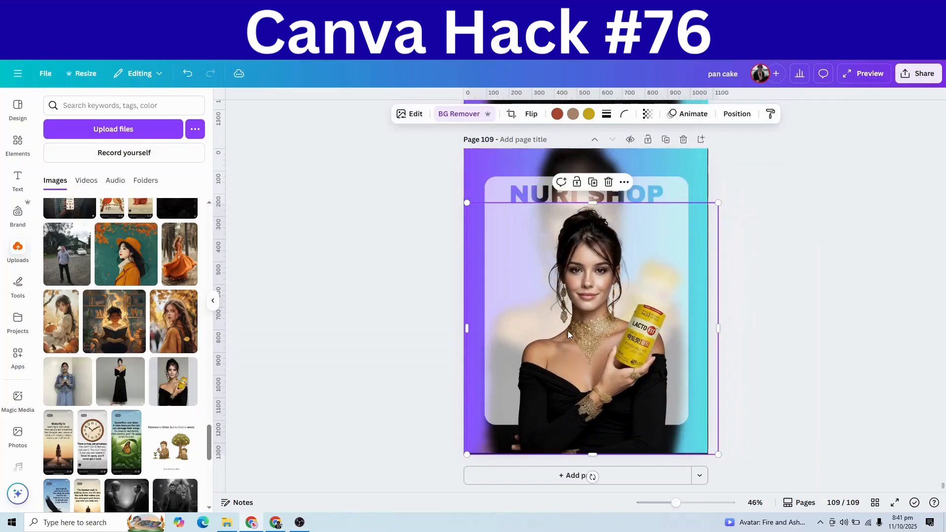
drag(570, 349, 567, 354)
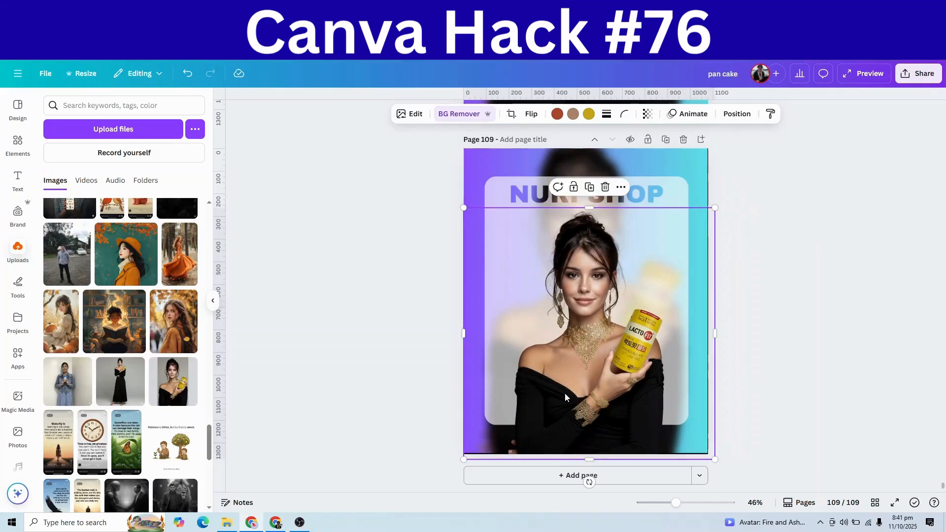
drag(565, 394, 590, 413)
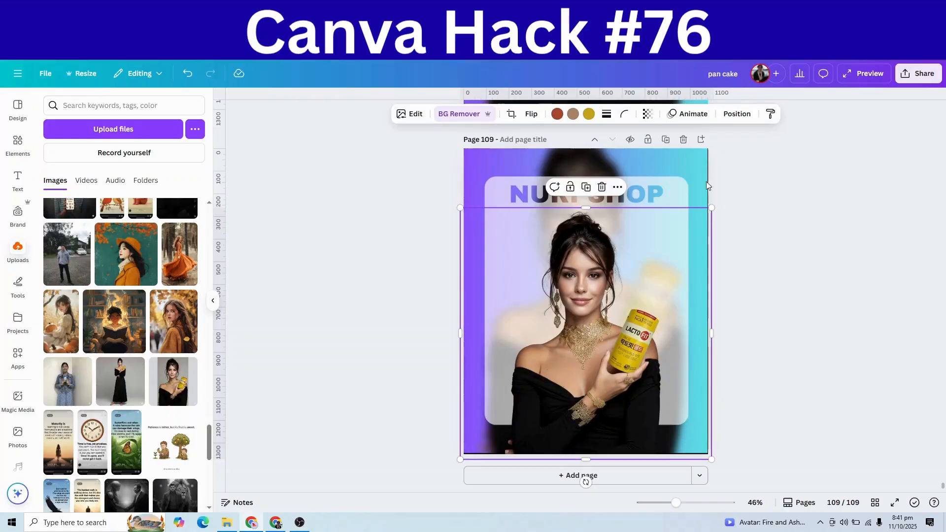
Realign the blended panel image so it is centered horizontally on page 109, behind the cutout portrait.
click(693, 160)
drag(694, 161, 694, 162)
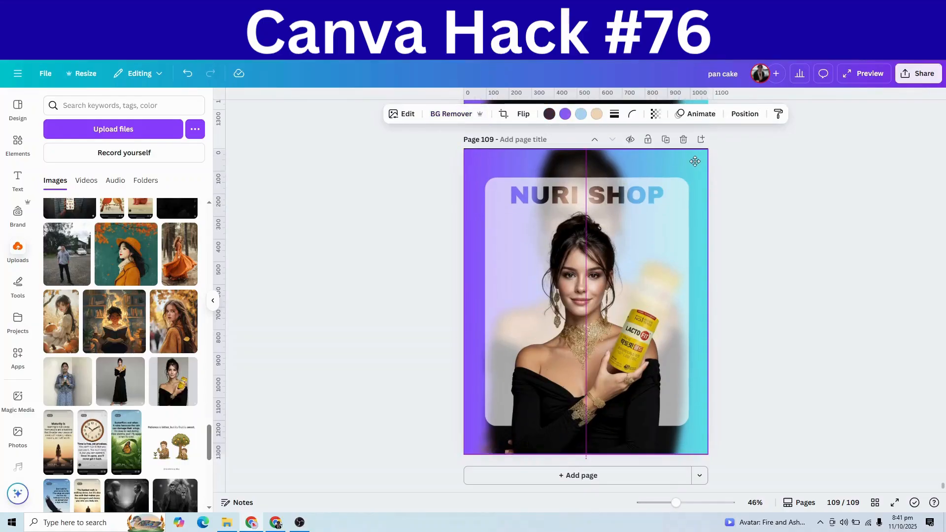
click(739, 205)
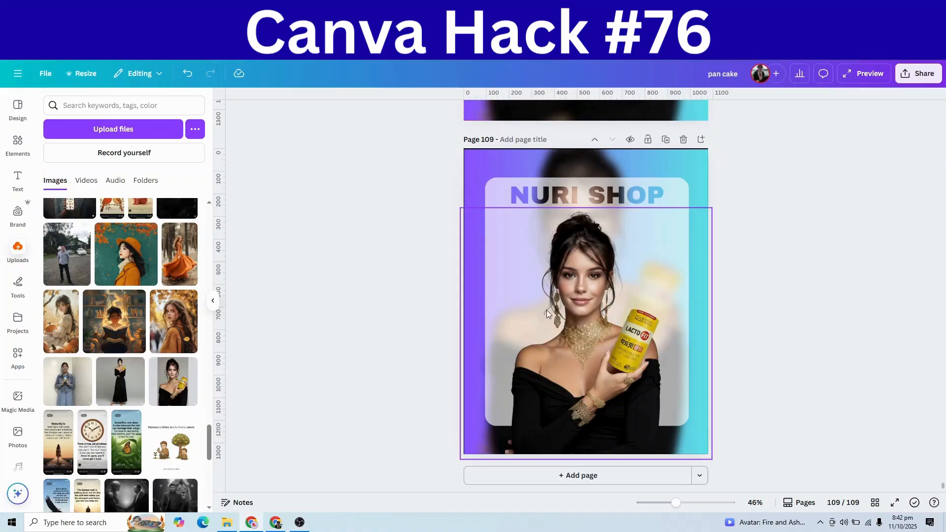
Compare the frosted-glass composition on page 109 with the reference design on page 107.
scroll(769, 373, up, 5)
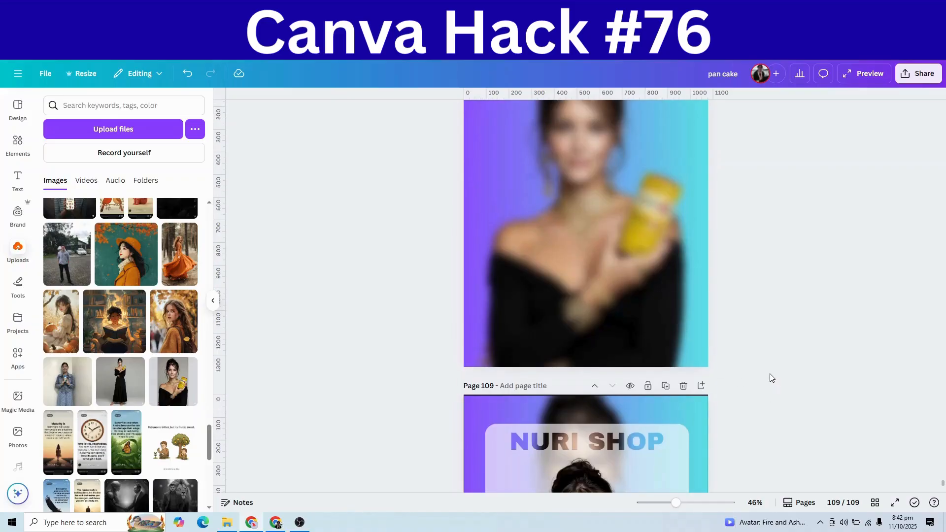
scroll(769, 373, up, 8)
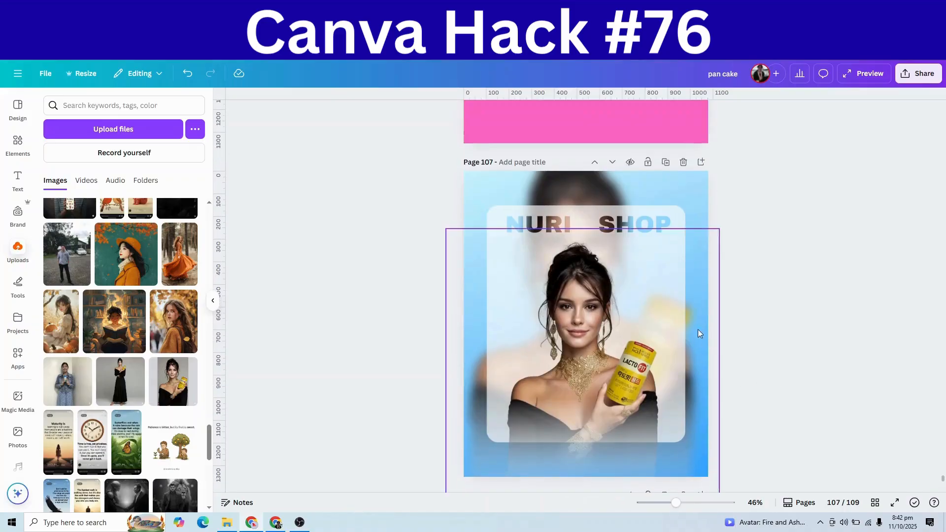
scroll(692, 312, down, 5)
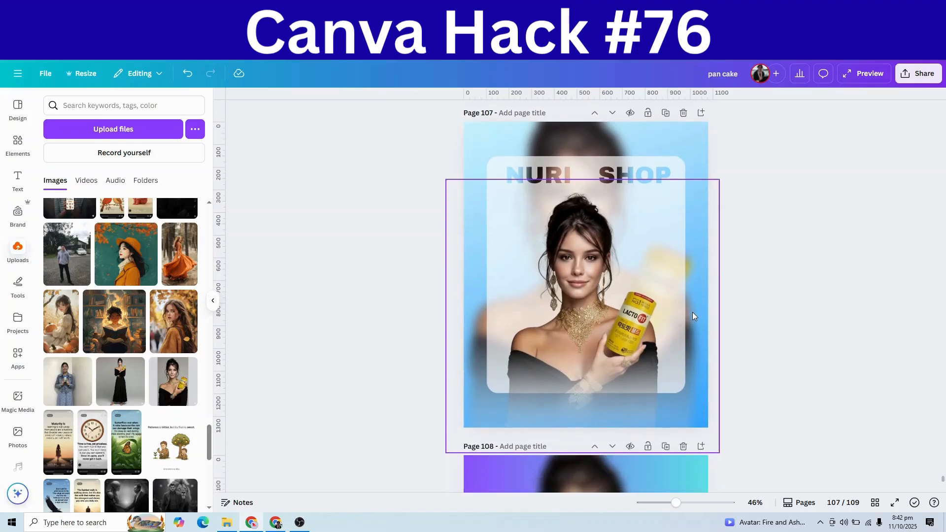
scroll(693, 311, down, 7)
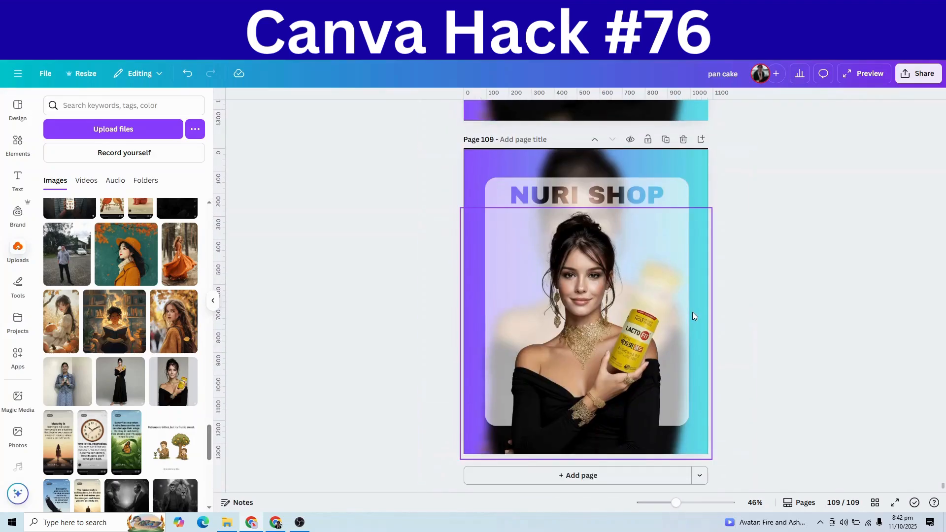
scroll(693, 312, up, 3)
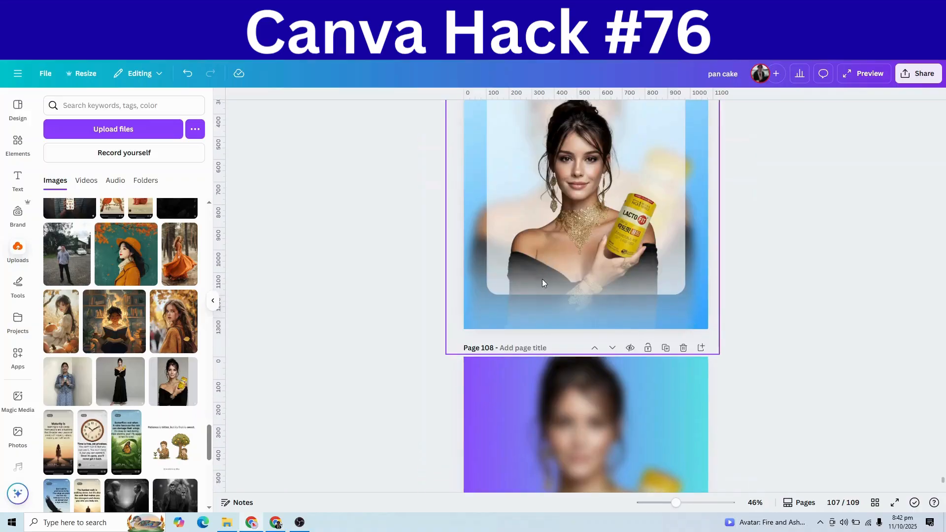
scroll(728, 313, down, 10)
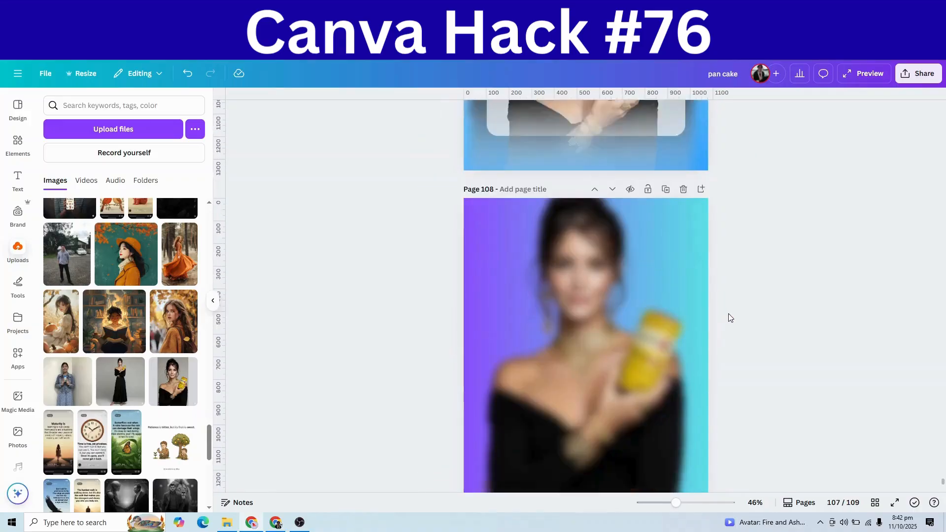